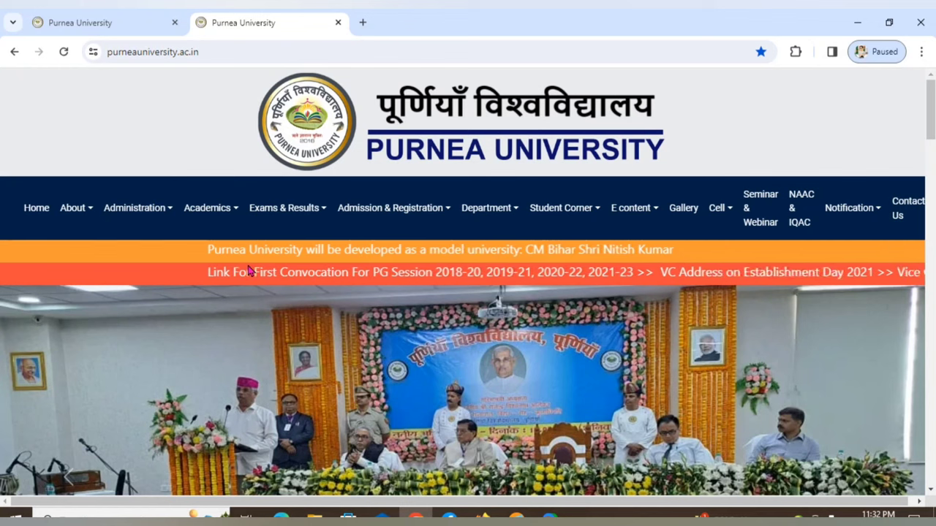
# Step: Open the Examination Form login page from the university's Exams & Results section and dismiss the notification
pyautogui.moveTo(307, 225)
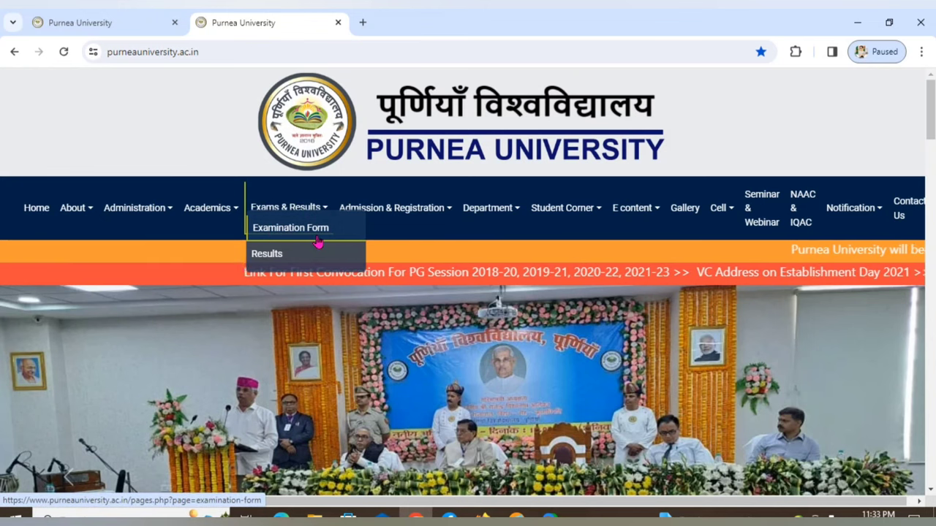
pyautogui.click(316, 230)
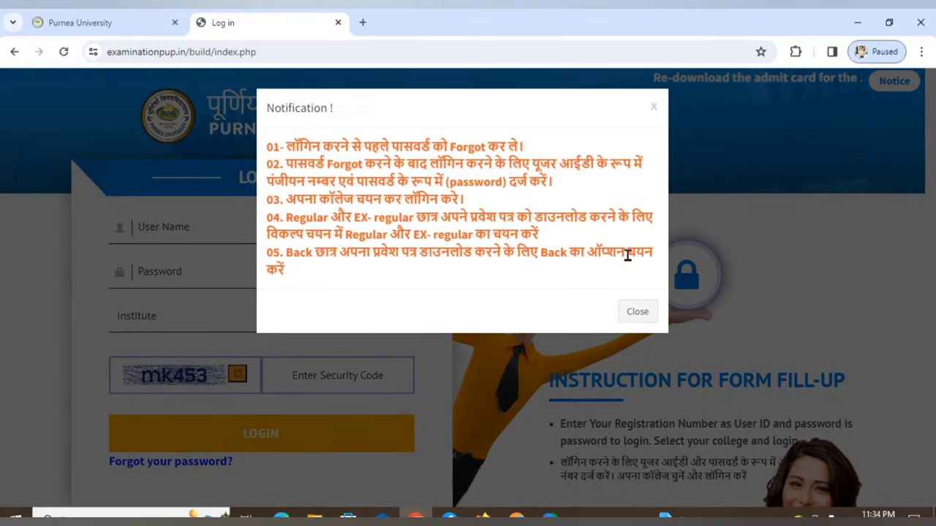
pyautogui.click(638, 312)
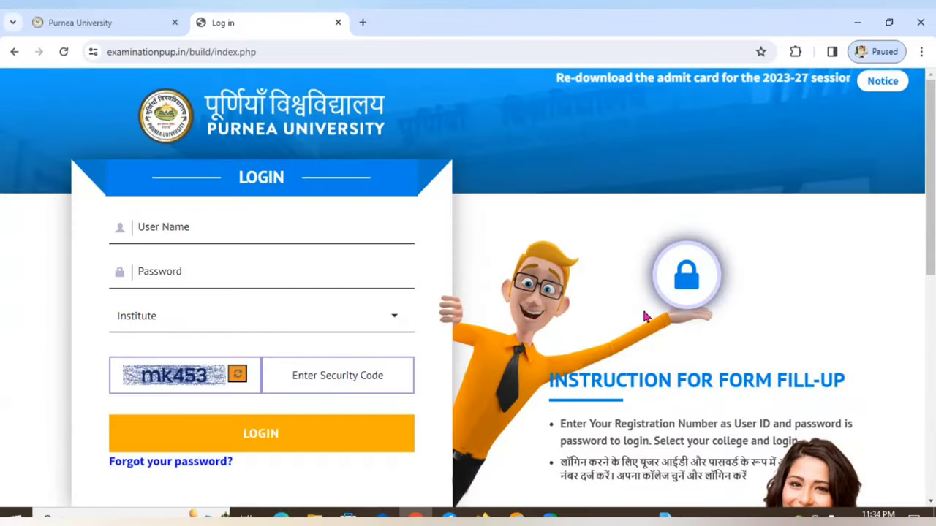
# Step: Look over the login form's fields and browse its list of institutes
pyautogui.click(178, 232)
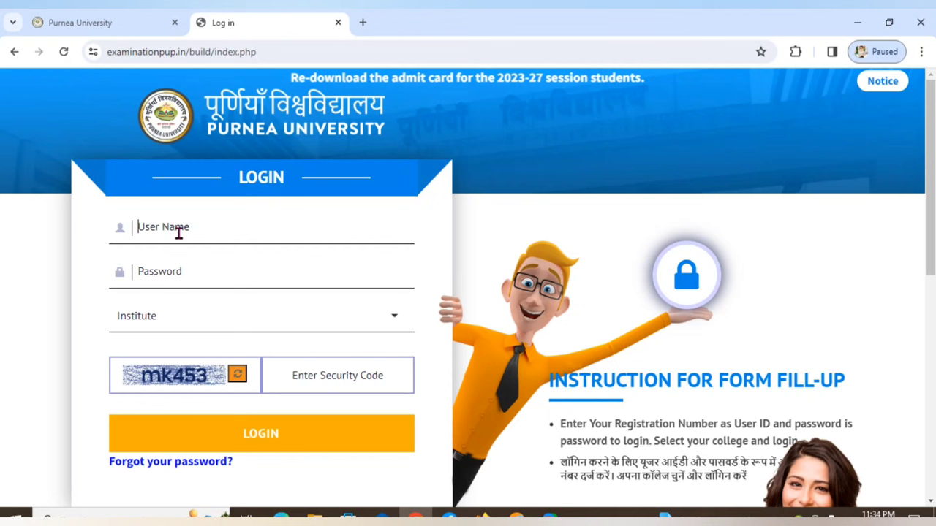
pyautogui.click(166, 320)
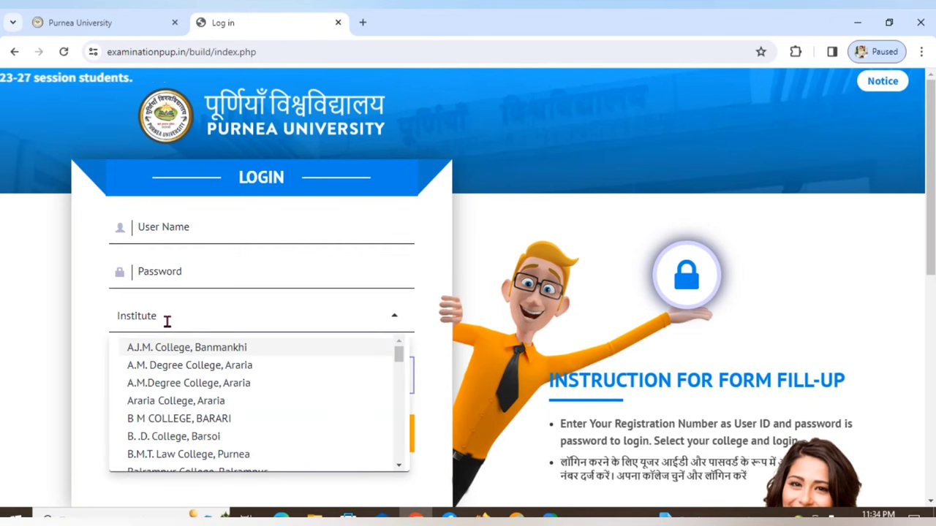
pyautogui.scroll(-5, 163, 418)
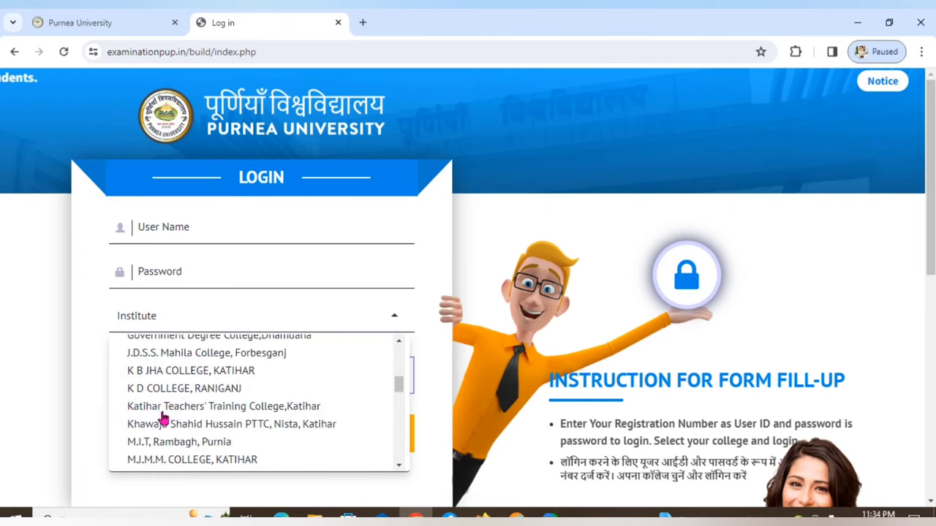
pyautogui.scroll(-3, 164, 418)
pyautogui.scroll(-2, 164, 418)
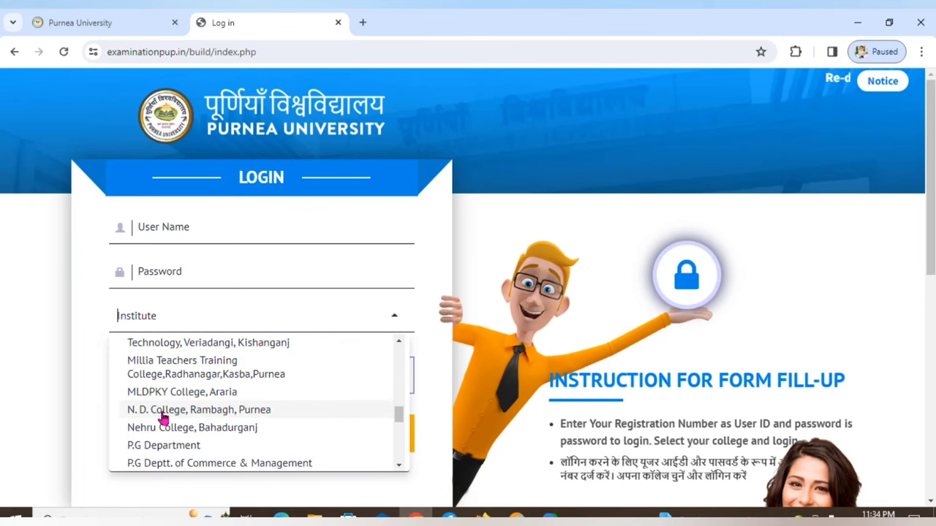
pyautogui.click(268, 294)
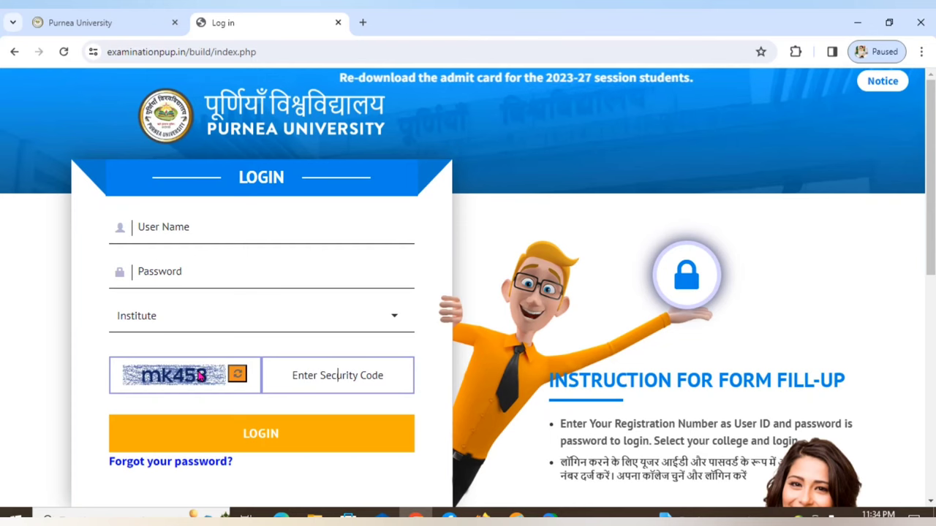
# Step: View the Forgot Password form without submitting it and return to the login fields
pyautogui.click(139, 468)
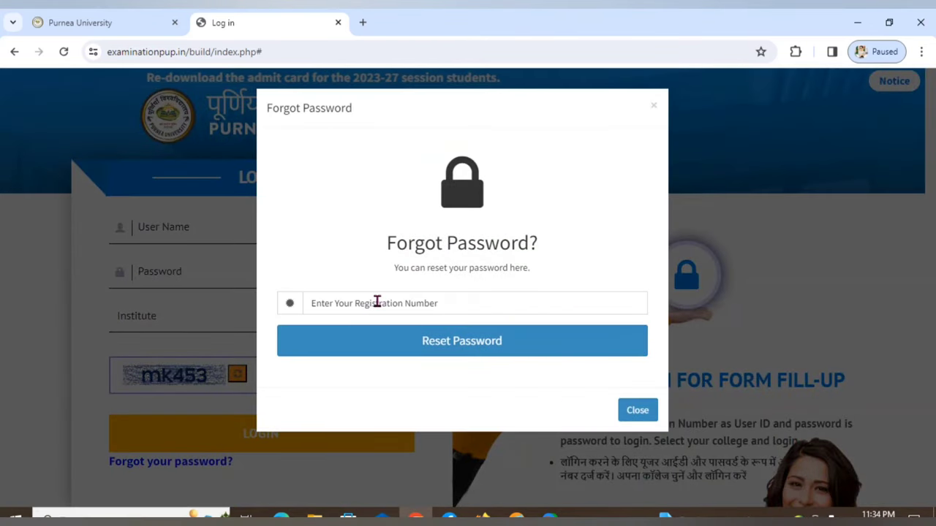
pyautogui.click(377, 302)
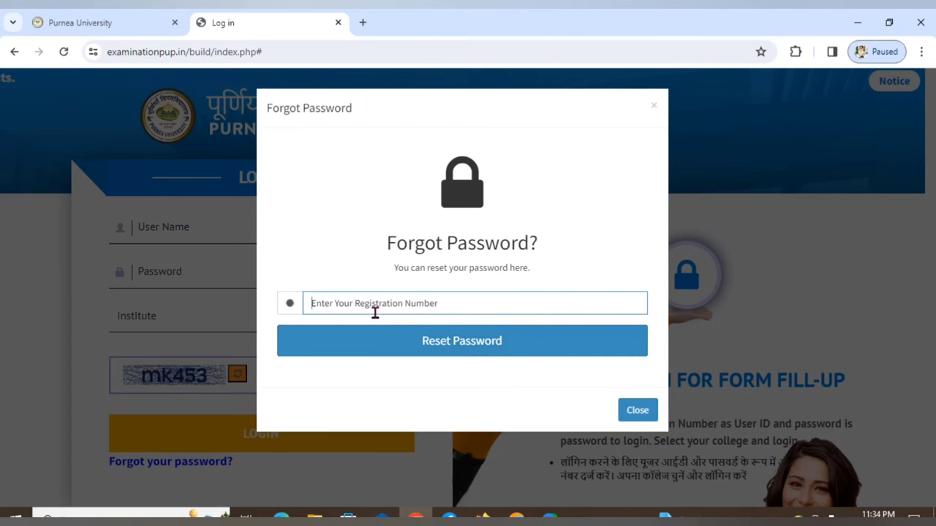
pyautogui.click(637, 410)
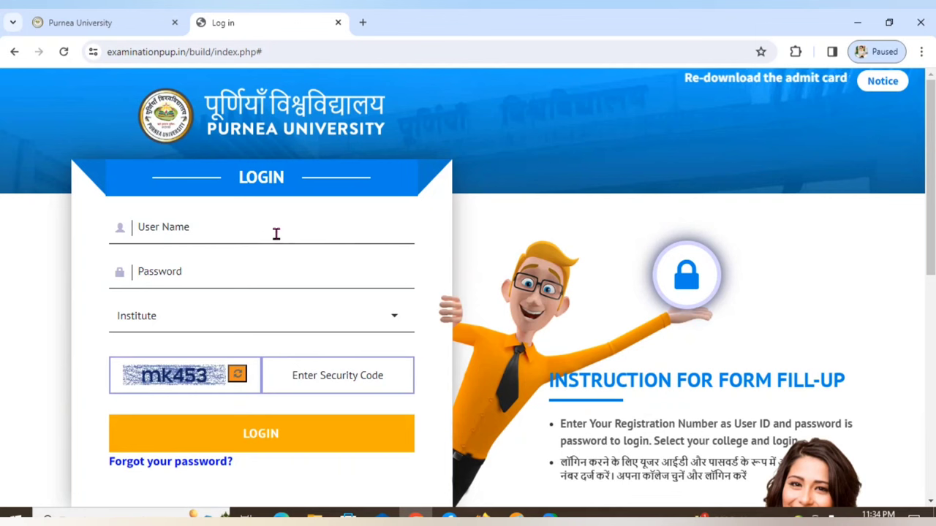
pyautogui.click(197, 272)
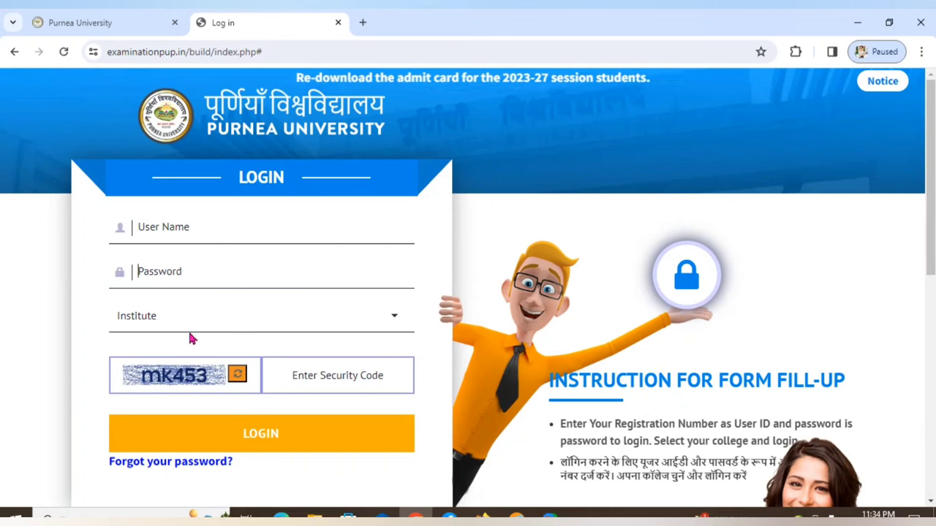
pyautogui.click(327, 369)
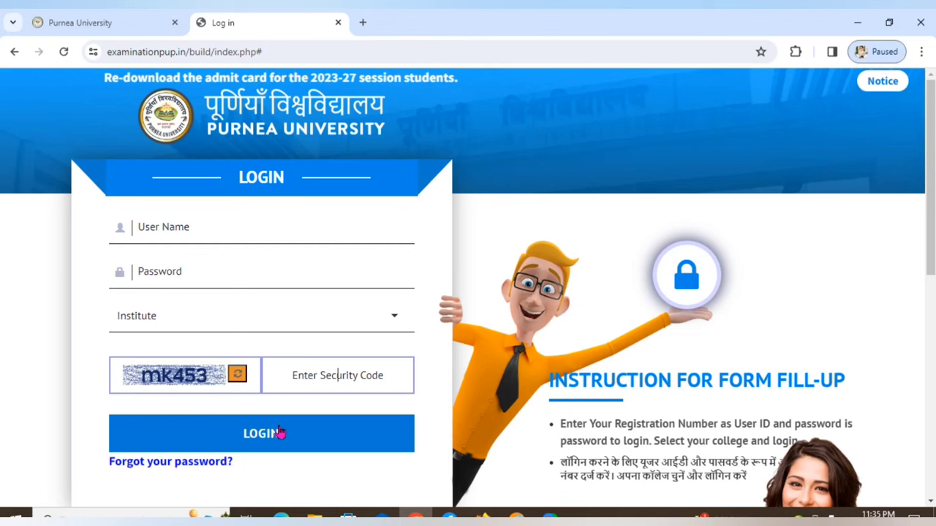
# Step: Enter the user name and account password, and choose M.J.M.M. COLLEGE, KATIHAR as the institute
pyautogui.click(198, 238)
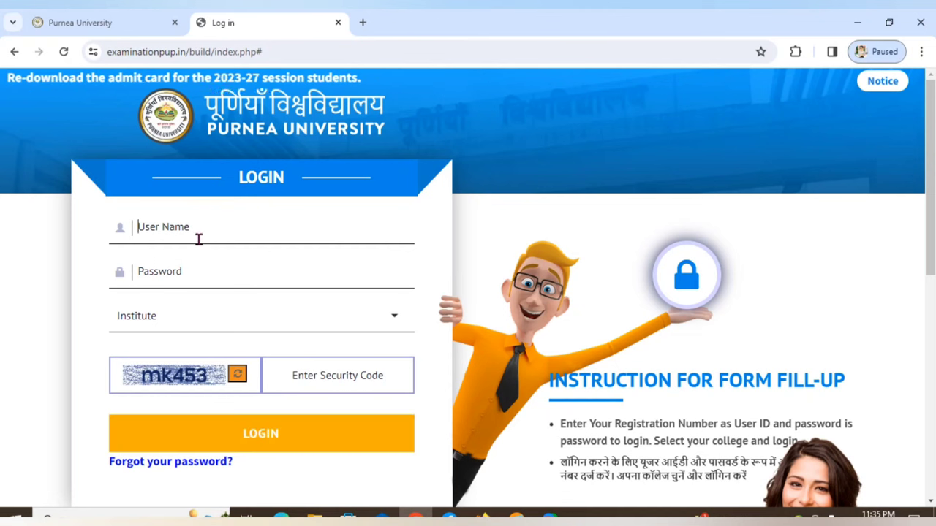
pyautogui.hotkey('ctrl', 'v')
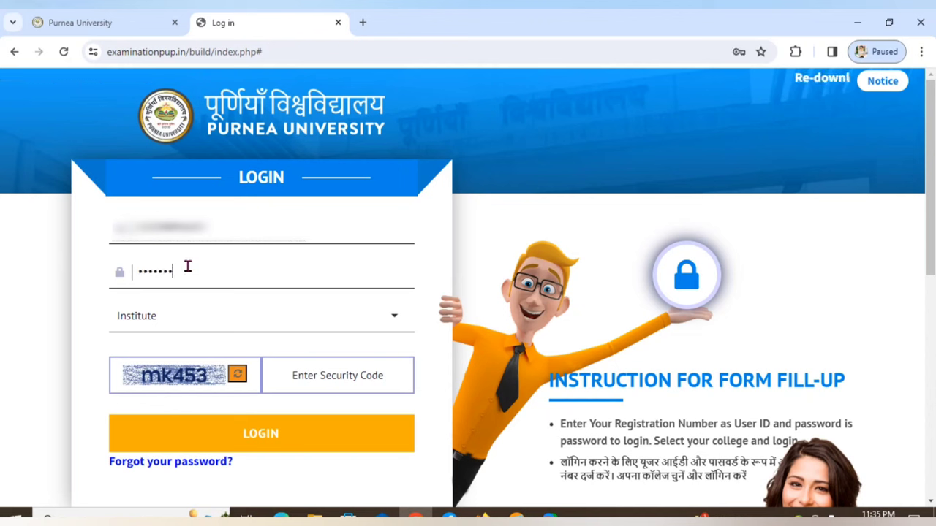
pyautogui.click(175, 312)
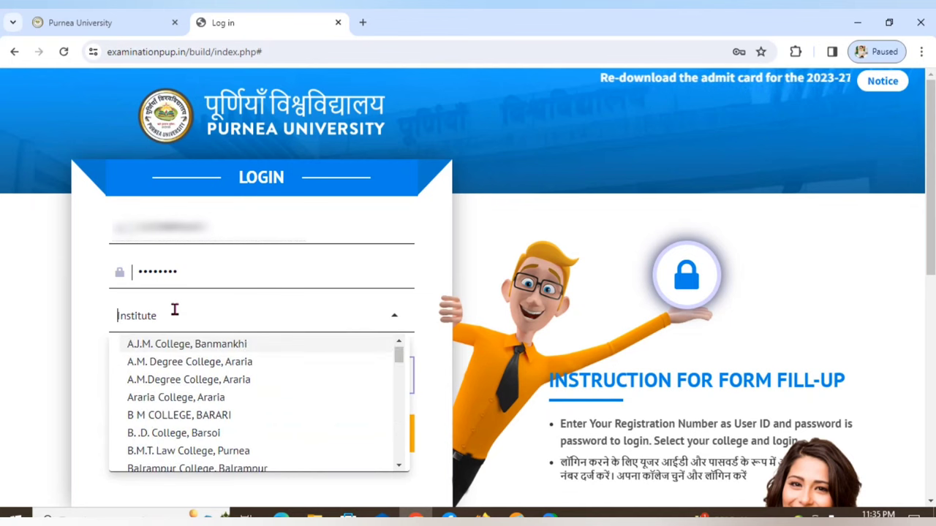
pyautogui.write('m')
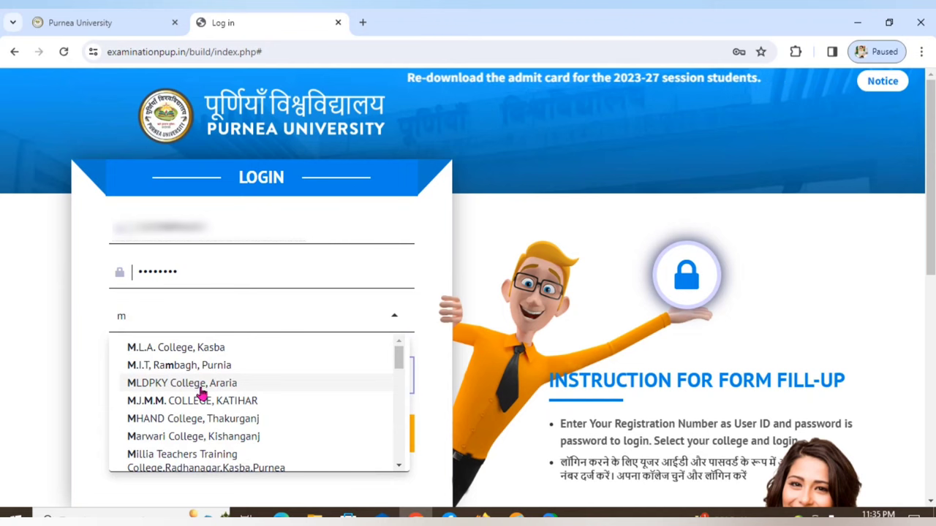
pyautogui.click(192, 400)
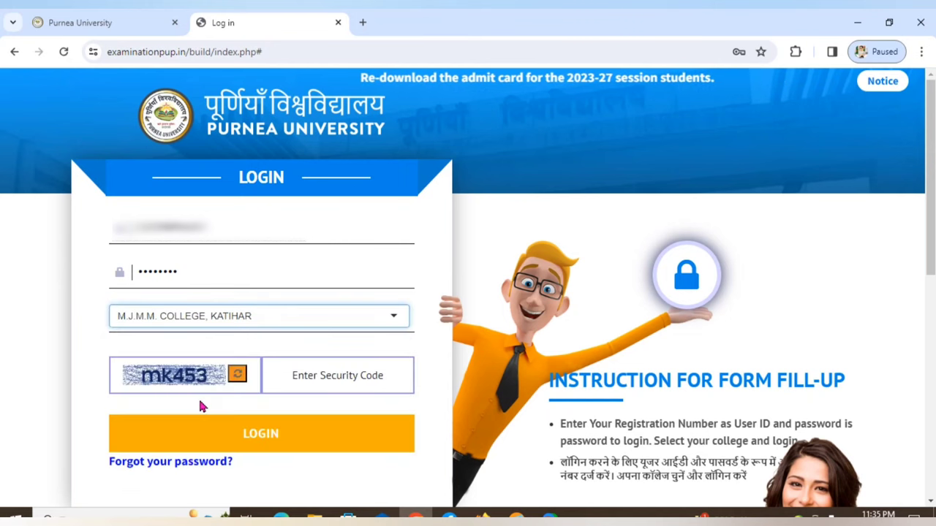
# Step: Enter the security code from the captcha image and log in to the student dashboard
pyautogui.click(282, 381)
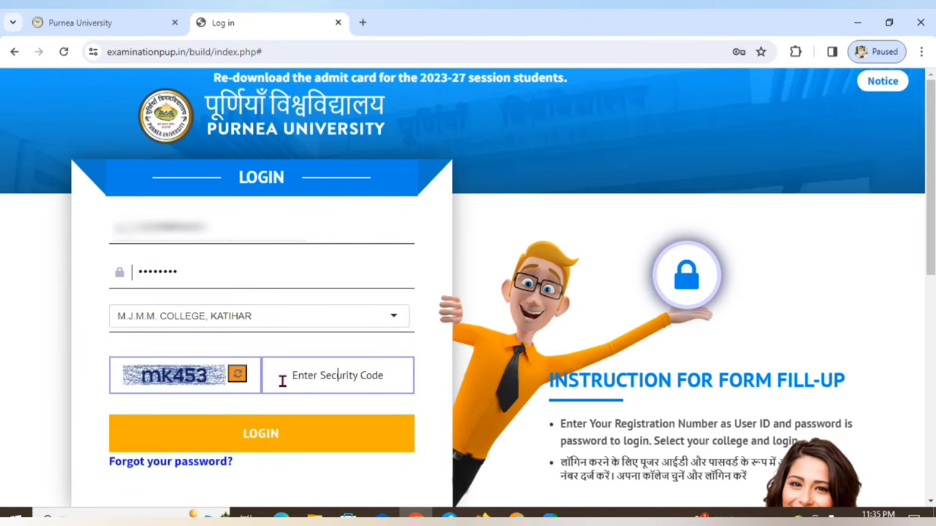
pyautogui.write('mk')
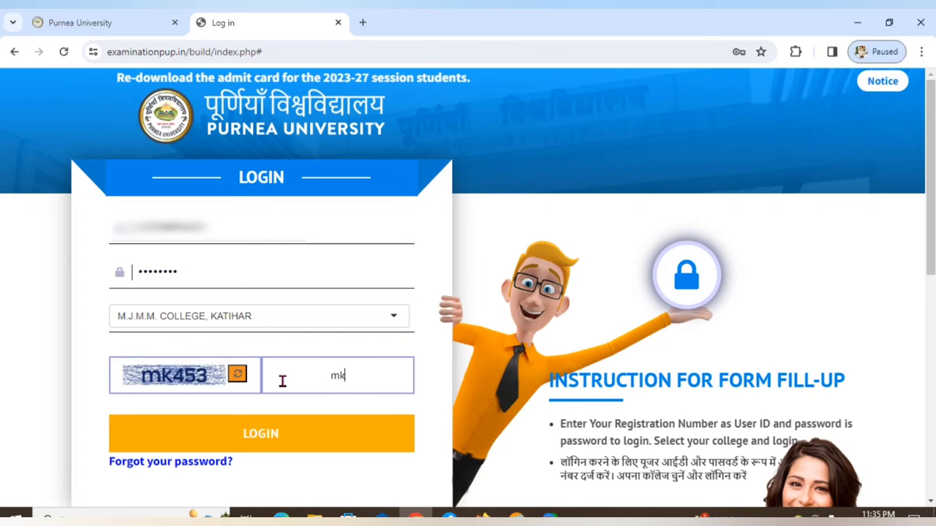
pyautogui.write('4')
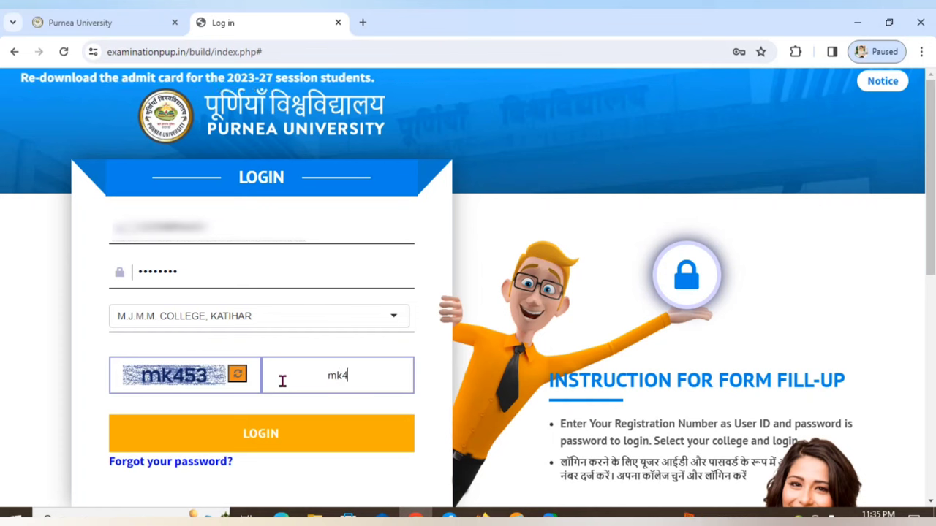
pyautogui.write('453')
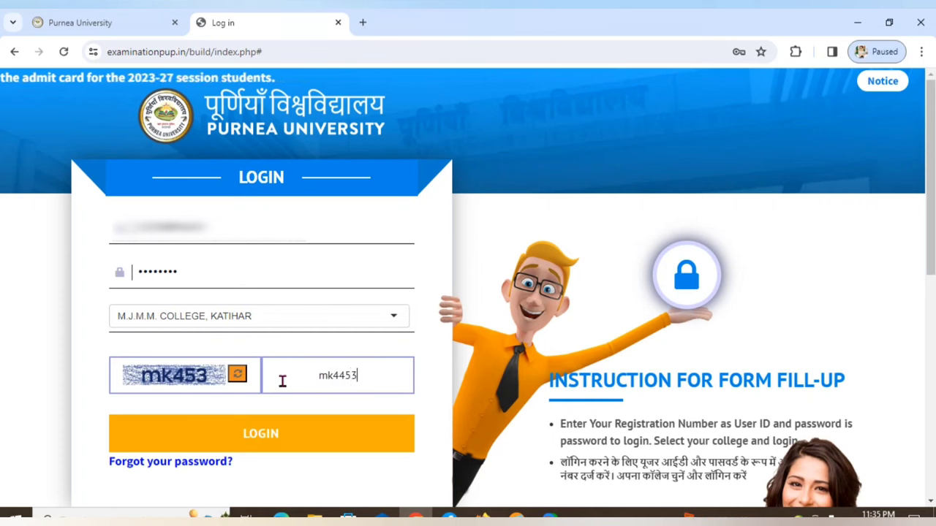
pyautogui.click(232, 436)
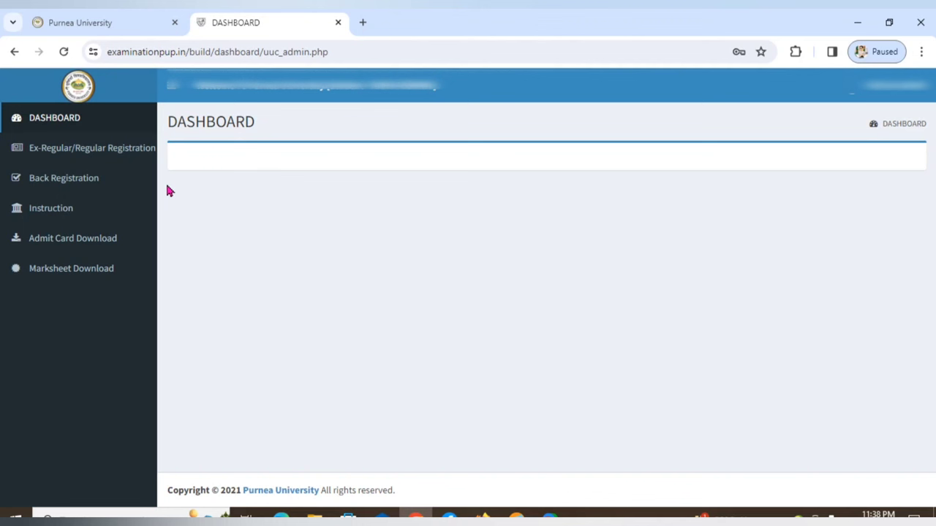
# Step: In the Ex-Regular/Regular Registration form, set Syllabus to 2021, Batch to 2022-25 and Session to 2023-24
pyautogui.click(120, 161)
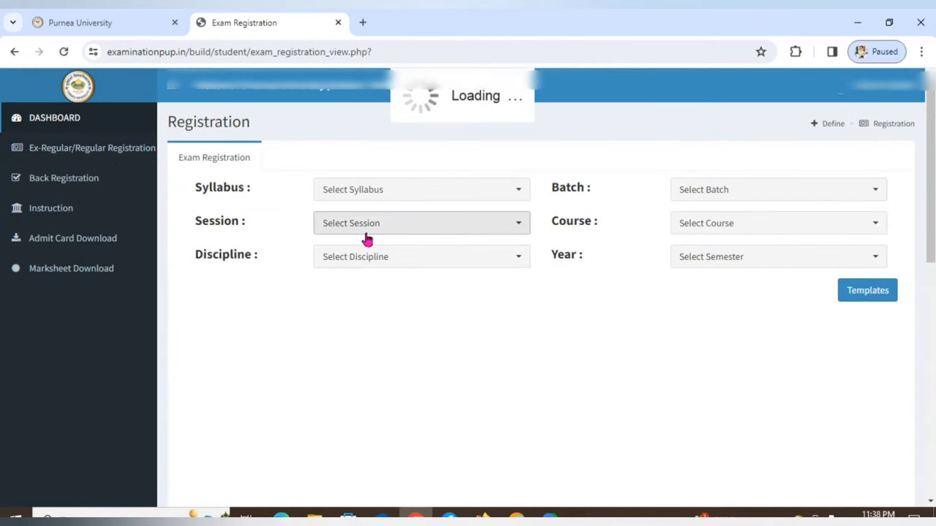
pyautogui.click(414, 203)
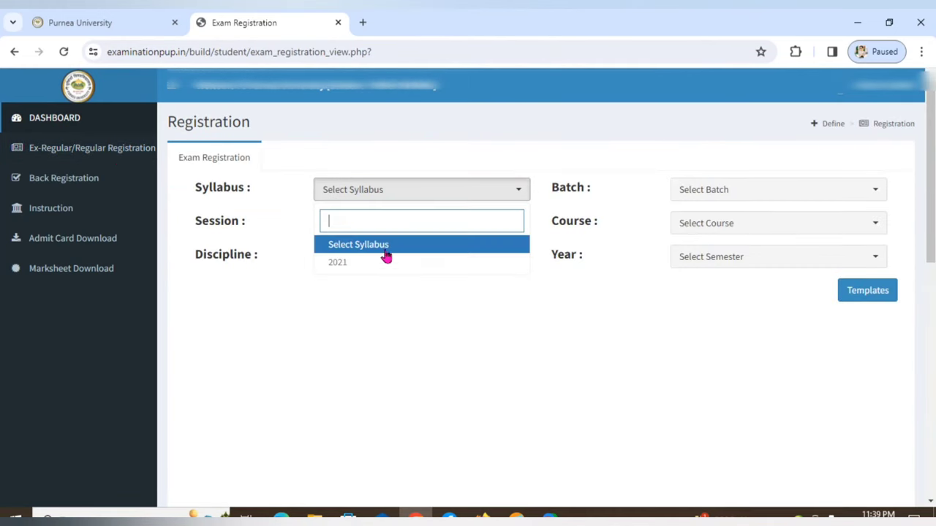
pyautogui.click(383, 263)
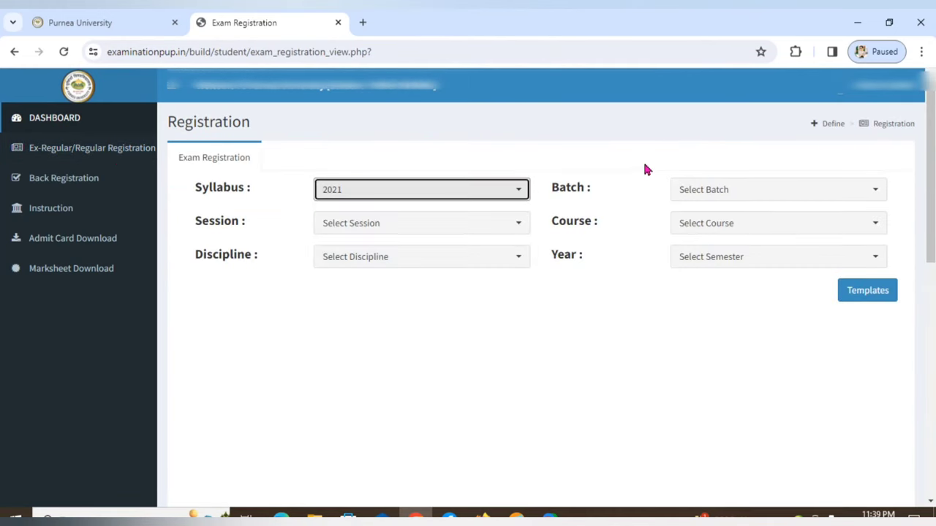
pyautogui.click(706, 189)
pyautogui.click(713, 267)
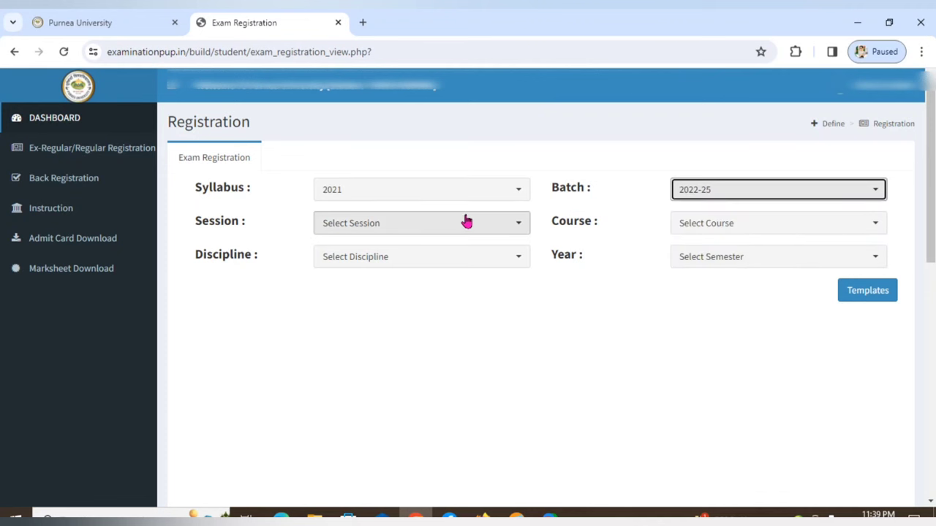
pyautogui.click(462, 221)
pyautogui.click(429, 296)
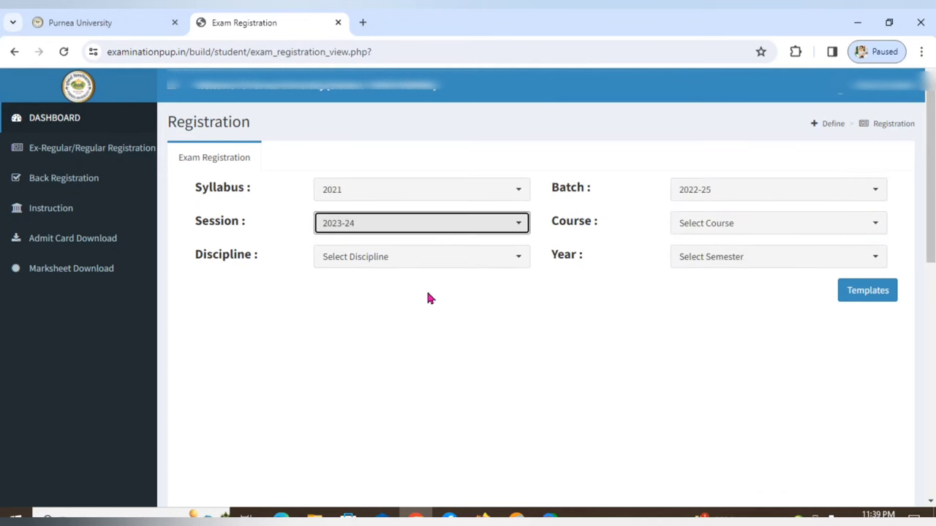
# Step: Set the exam registration's Course to BA, Discipline to Music and Year to 1ST
pyautogui.click(785, 233)
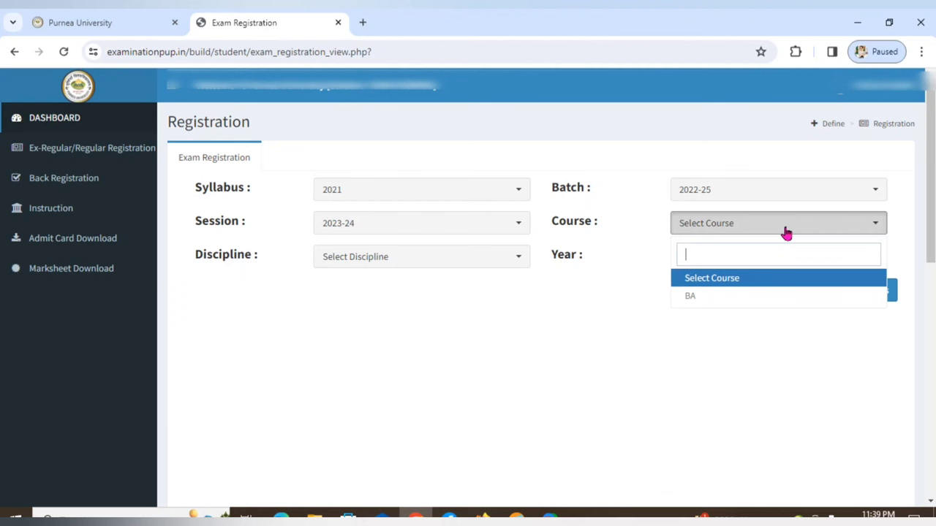
pyautogui.click(756, 297)
pyautogui.click(465, 260)
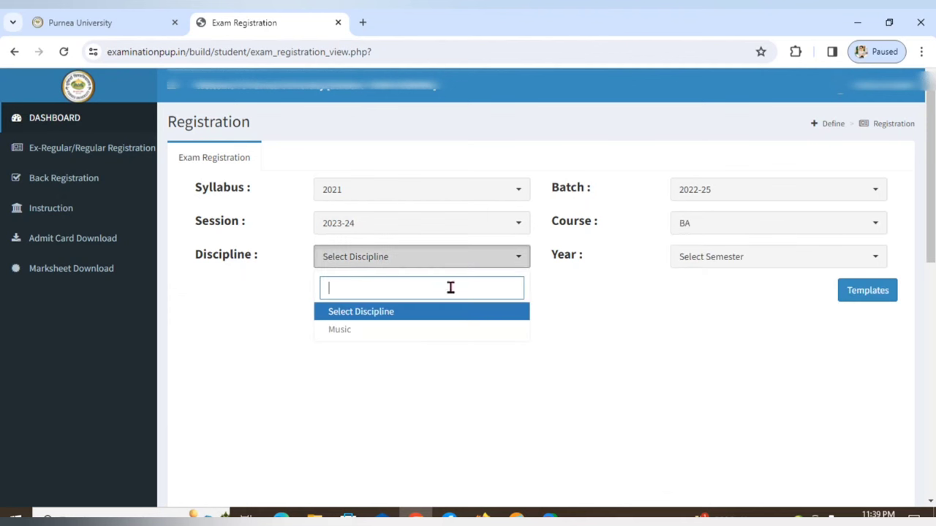
pyautogui.click(444, 327)
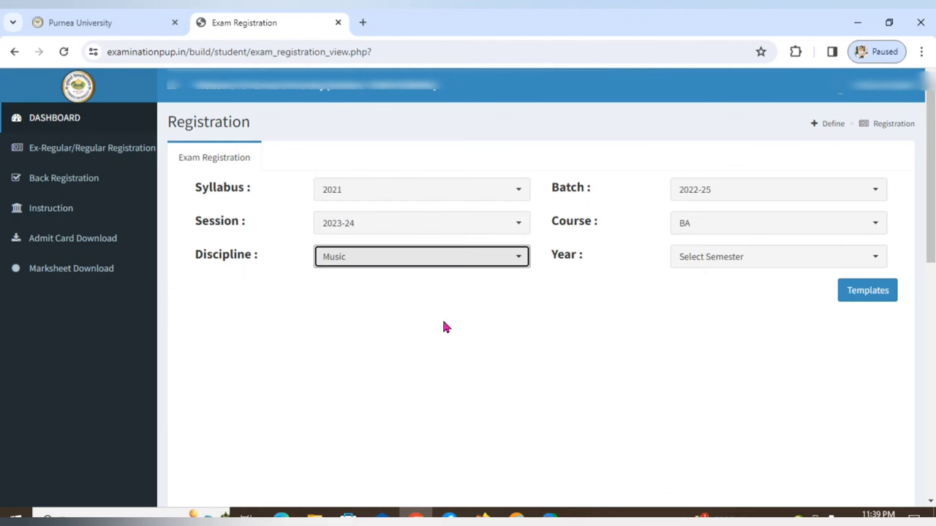
pyautogui.click(726, 256)
pyautogui.click(716, 330)
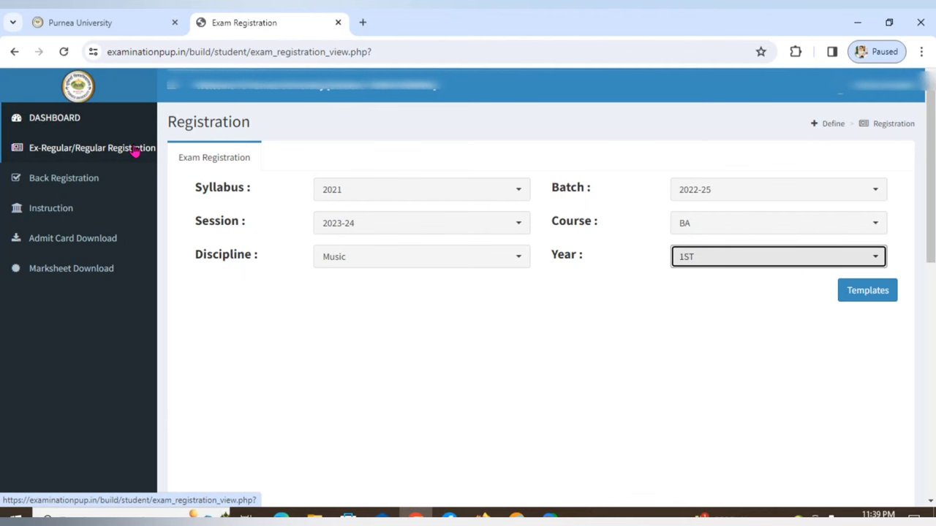
# Step: Open the Back Registration form and check which options its Batch, Year and Course lists offer
pyautogui.click(76, 177)
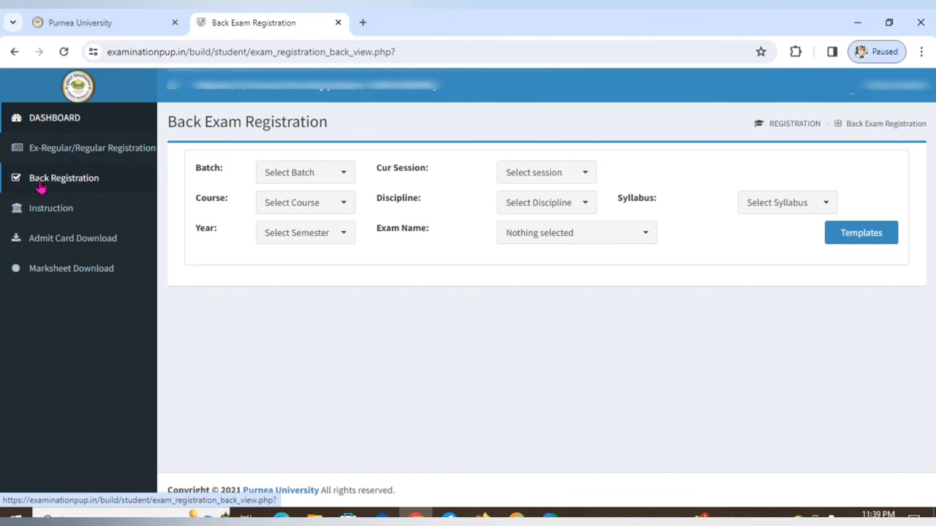
pyautogui.click(92, 184)
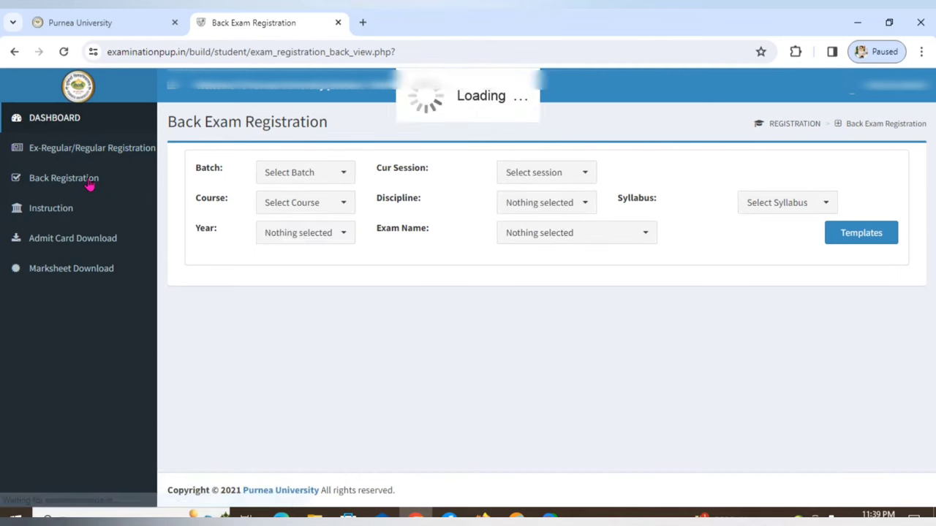
pyautogui.click(293, 181)
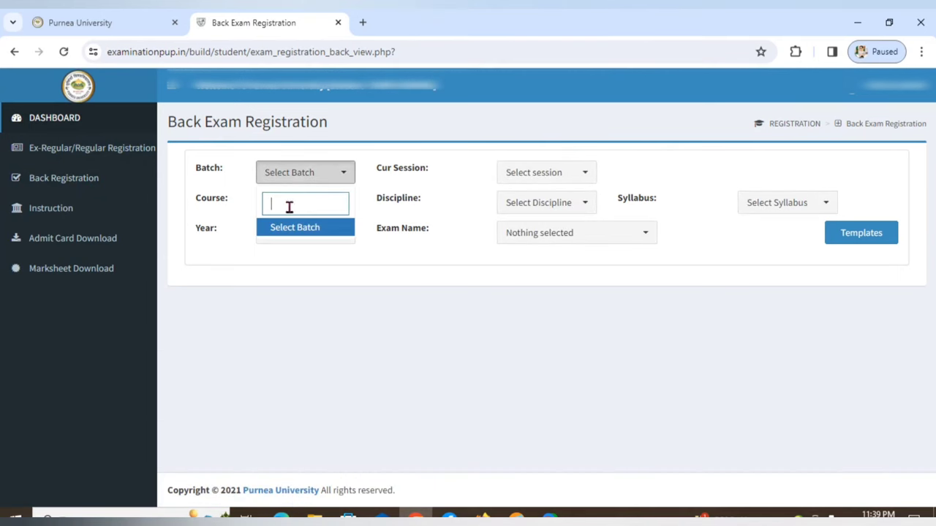
pyautogui.click(290, 232)
pyautogui.click(290, 241)
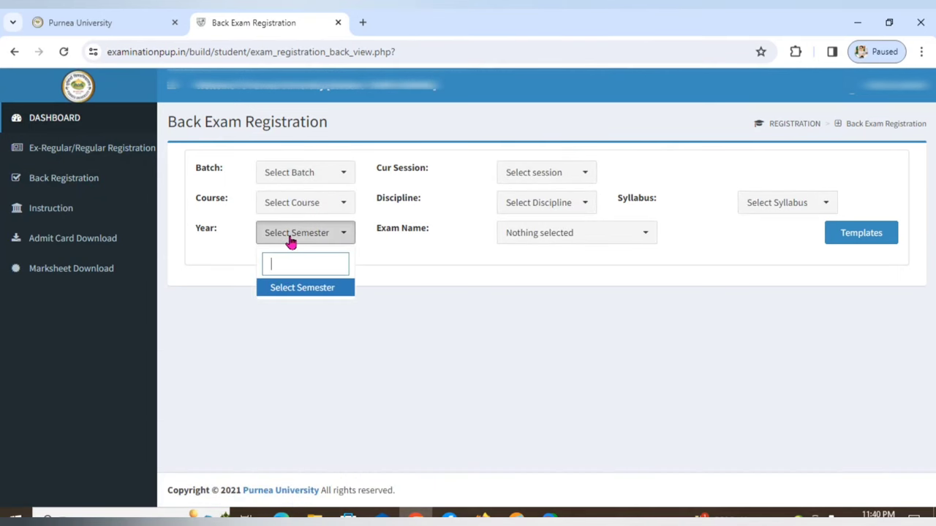
pyautogui.click(291, 241)
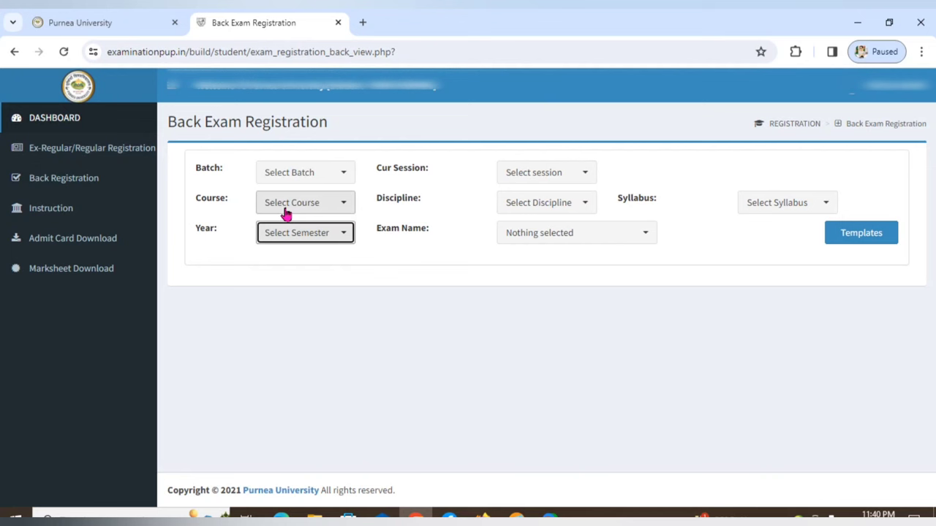
pyautogui.click(285, 210)
# Step: Return to the Ex-Regular/Regular Registration form and set Syllabus to 2021
pyautogui.click(113, 146)
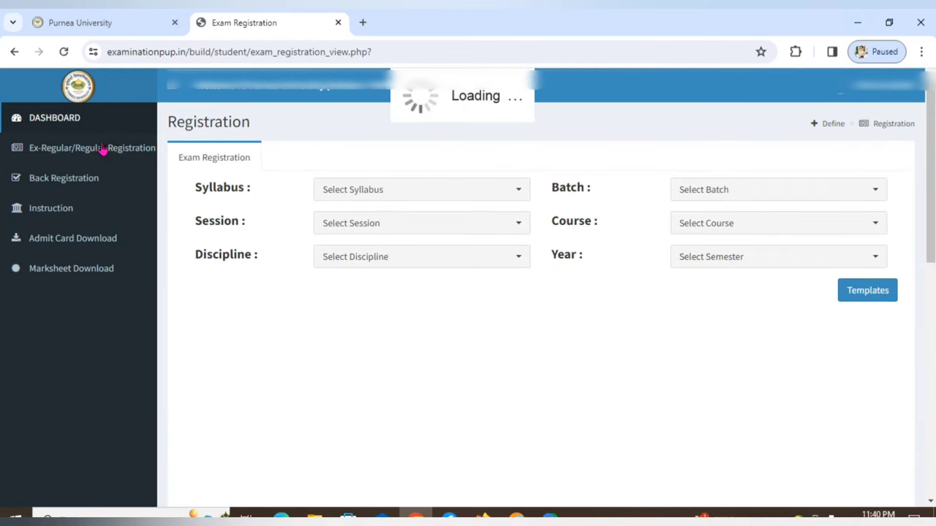
pyautogui.click(367, 198)
pyautogui.click(353, 264)
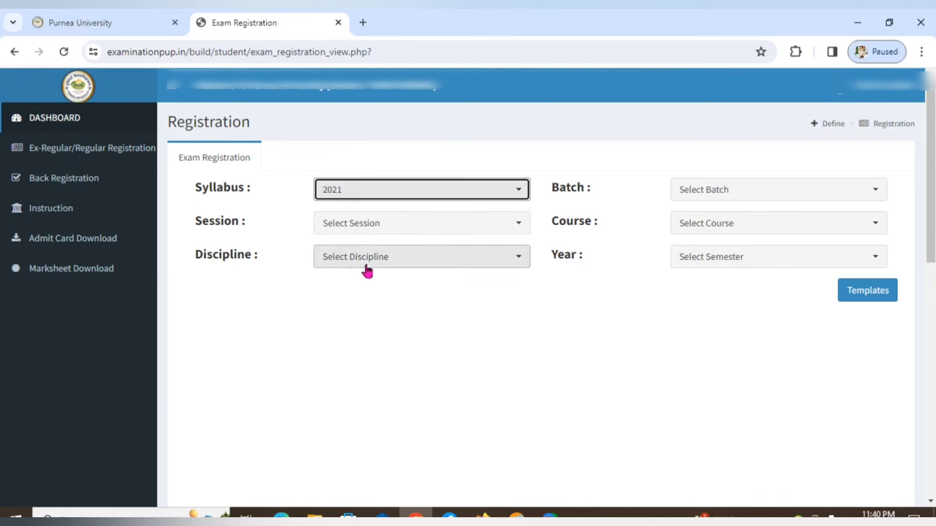
# Step: Reopen the Back Registration form and check the available Batch and Cur Session options
pyautogui.click(95, 188)
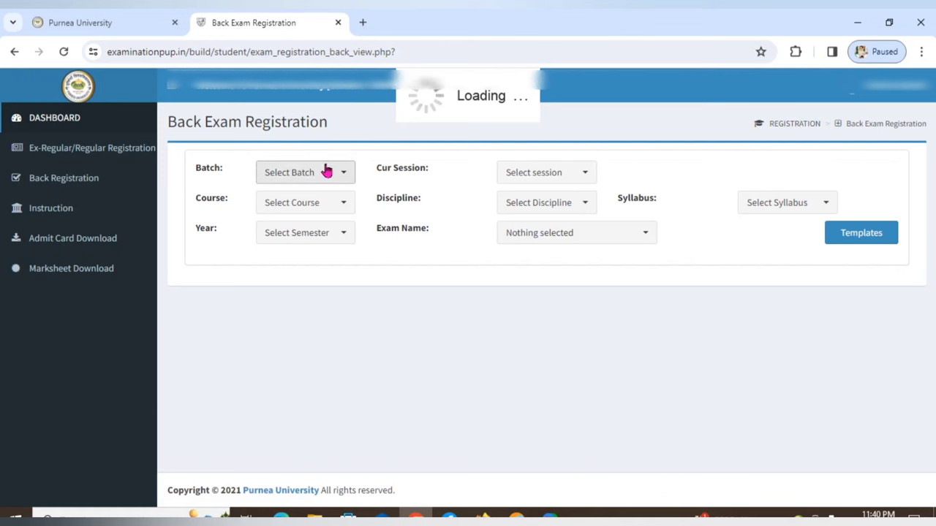
pyautogui.click(326, 172)
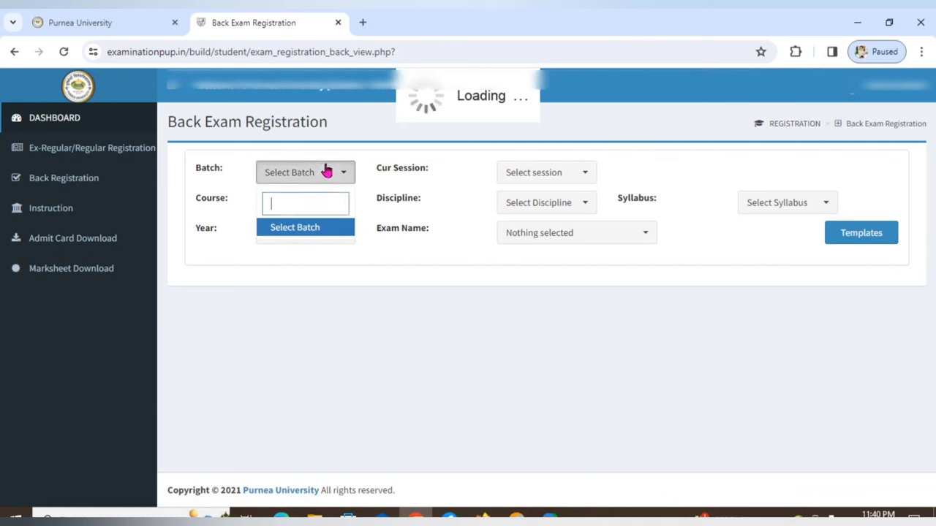
pyautogui.click(541, 179)
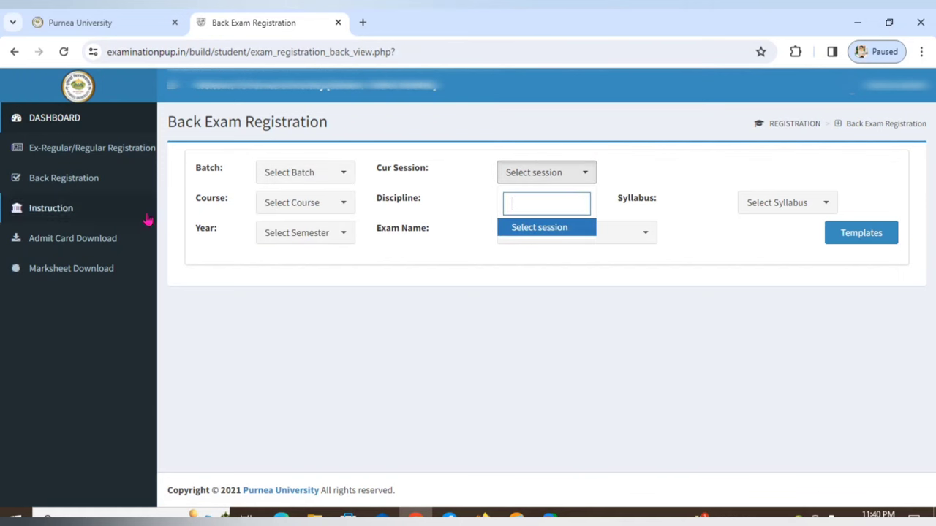
# Step: In a fresh Ex-Regular/Regular Registration form, set Syllabus to 2021, Batch to 2022-25 and Session to 2023-24
pyautogui.click(108, 153)
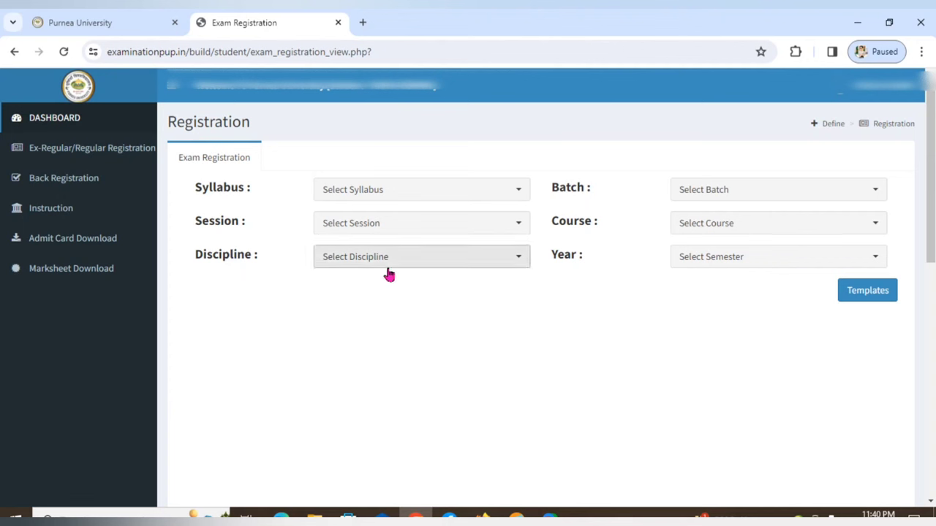
pyautogui.click(113, 161)
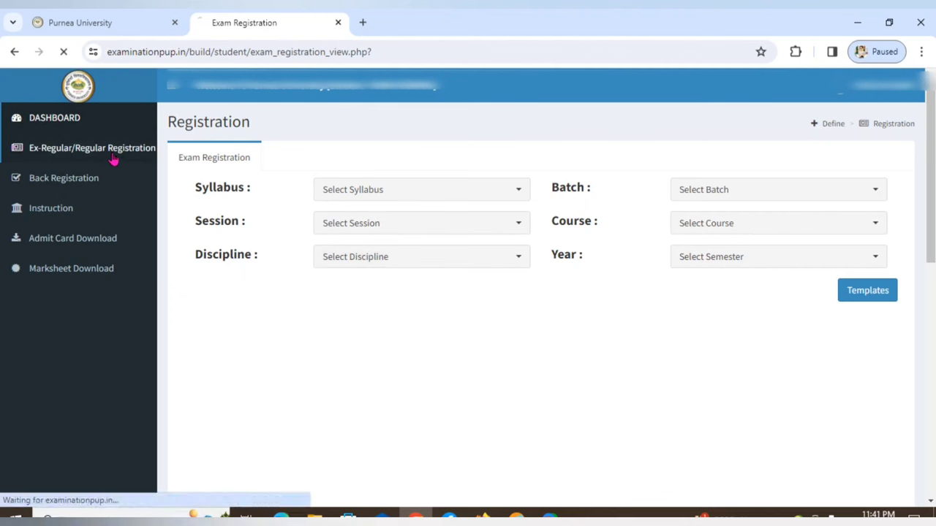
pyautogui.click(428, 196)
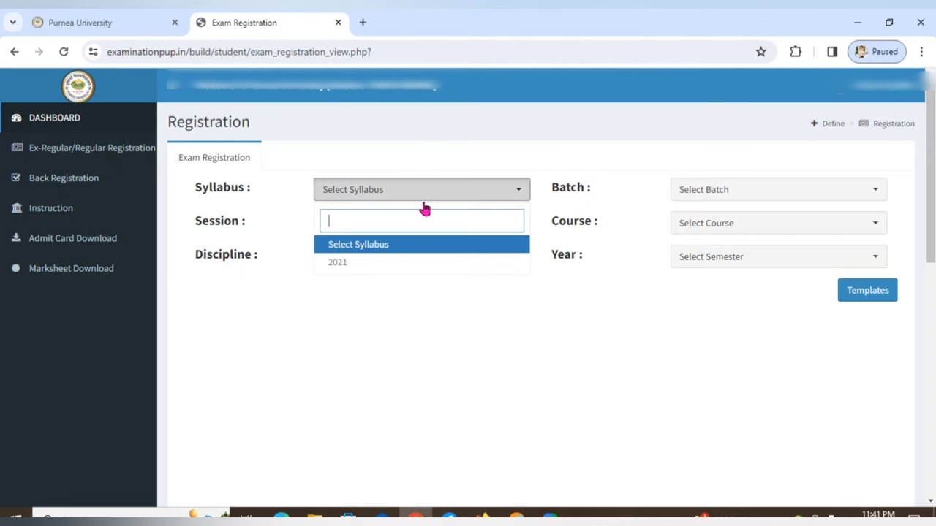
pyautogui.click(403, 263)
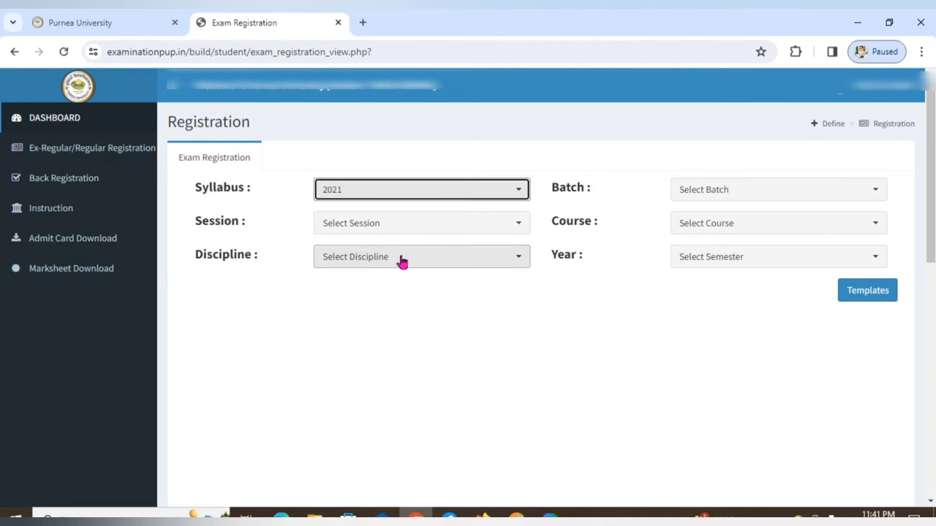
pyautogui.click(704, 194)
pyautogui.click(684, 263)
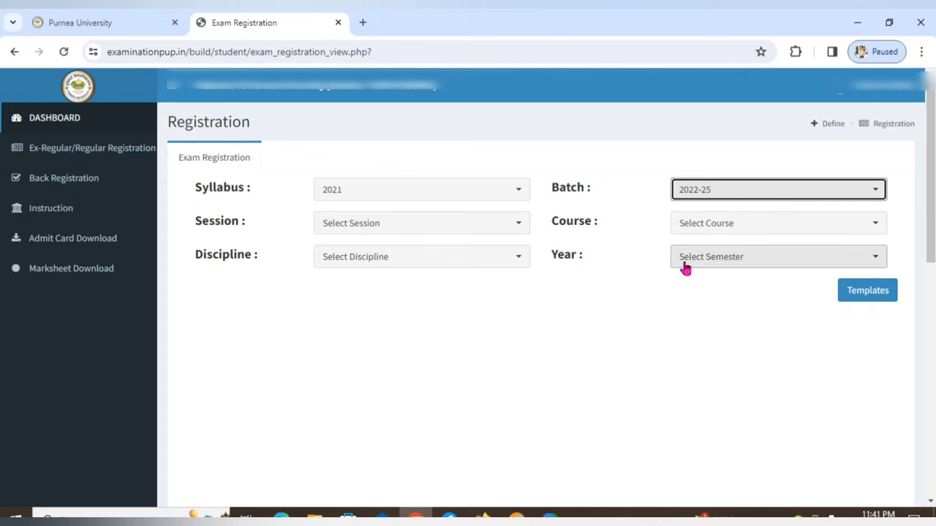
pyautogui.click(467, 229)
pyautogui.click(443, 300)
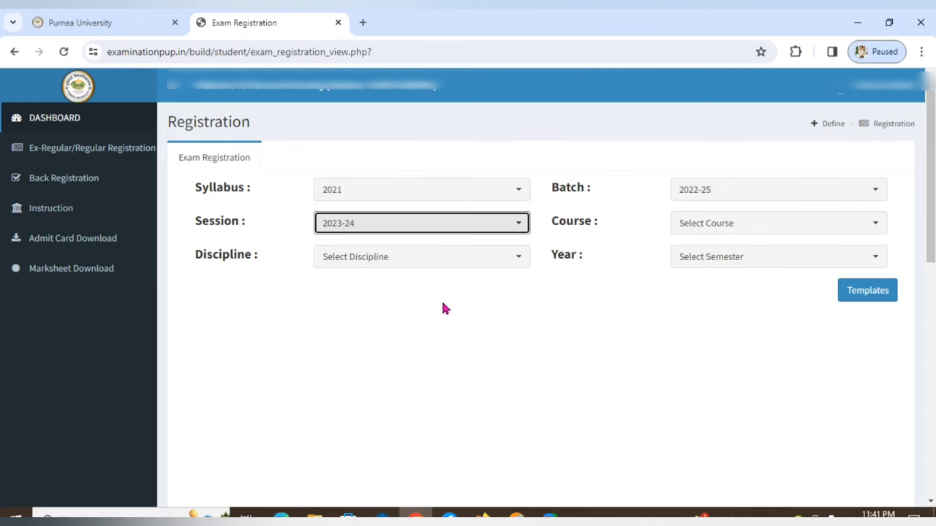
# Step: Set Course to BA, Discipline to Music and Year to 1ST, and open the examination application form through Templates
pyautogui.click(780, 229)
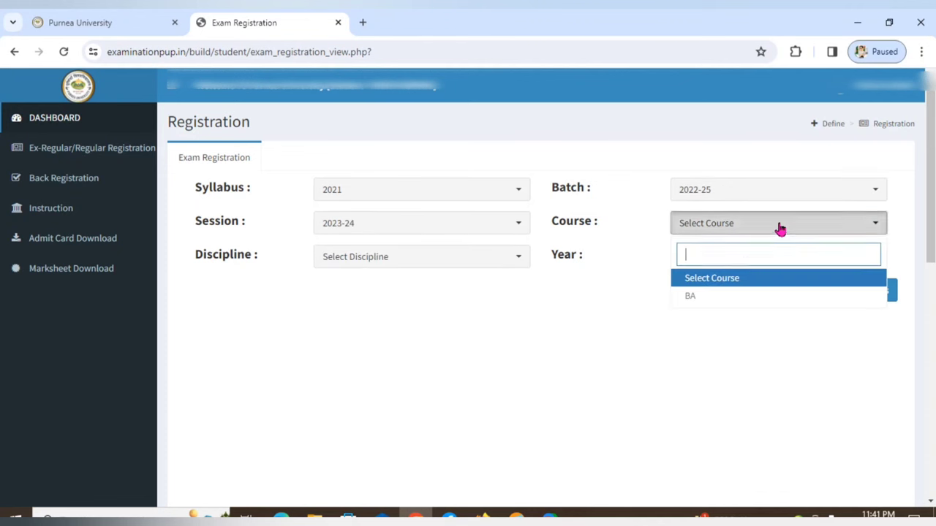
pyautogui.click(733, 299)
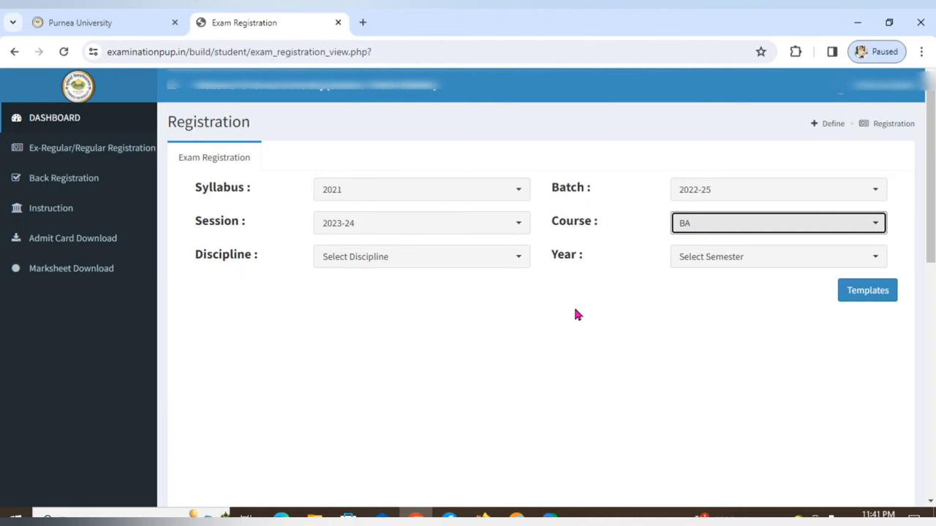
pyautogui.click(475, 268)
pyautogui.click(424, 329)
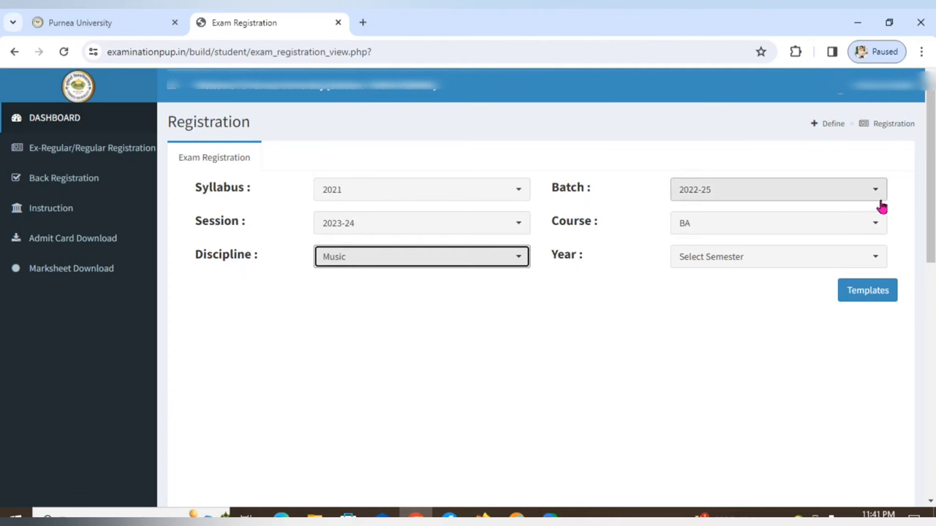
pyautogui.click(808, 271)
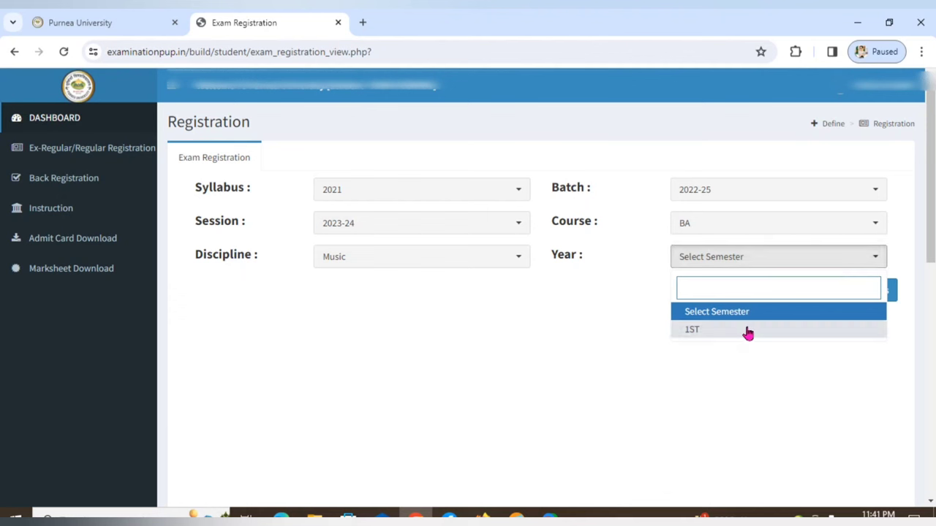
pyautogui.click(747, 330)
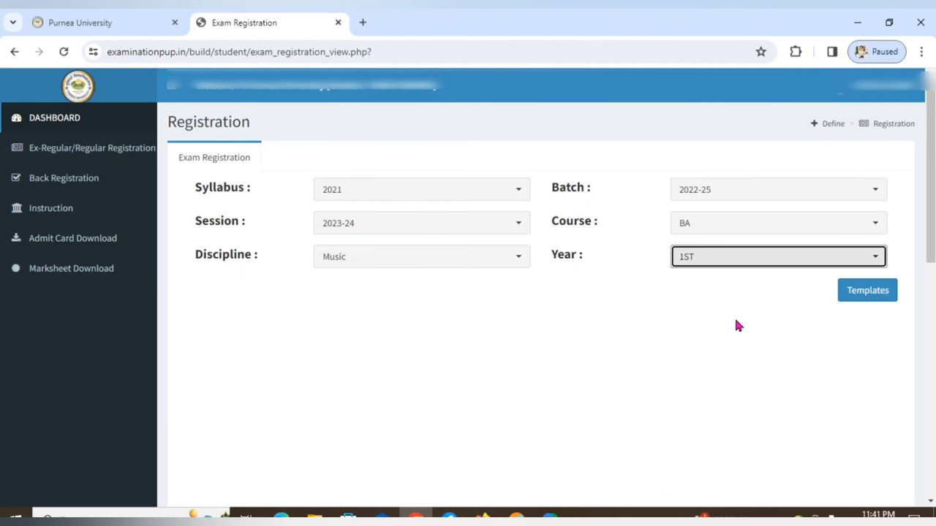
pyautogui.click(710, 271)
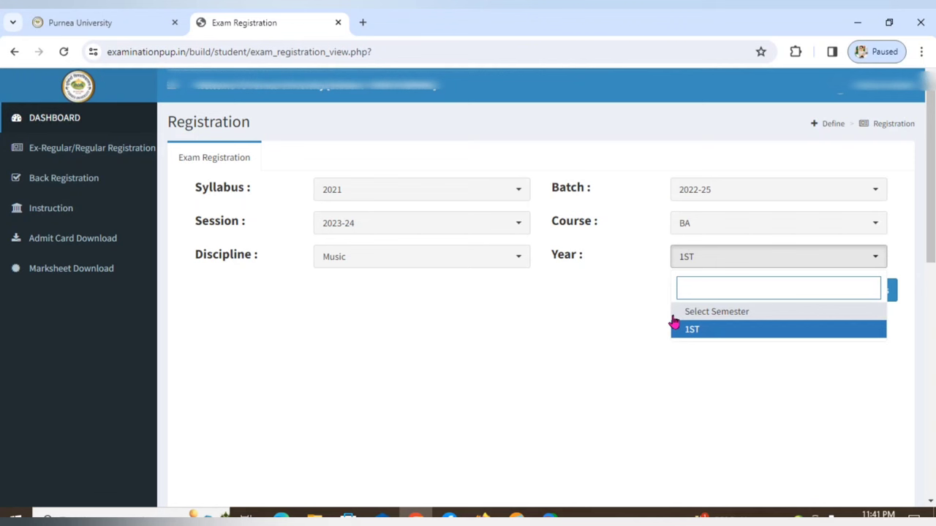
pyautogui.click(631, 300)
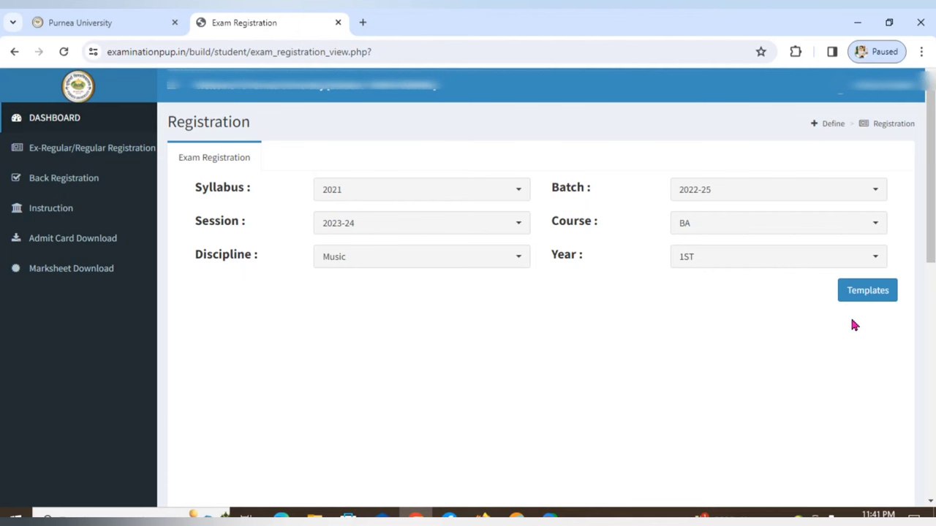
pyautogui.click(866, 294)
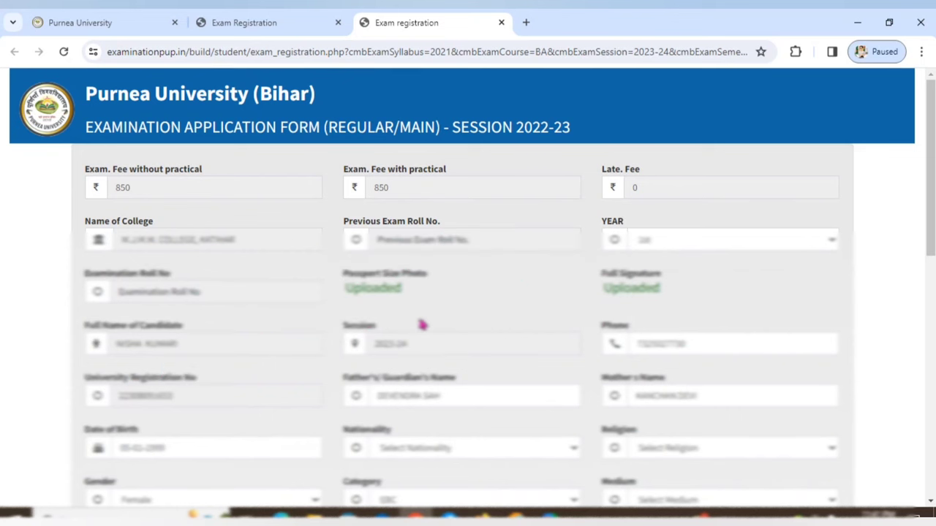
# Step: In the examination application form, set Nationality to Indian and Religion to Hindu
pyautogui.click(469, 455)
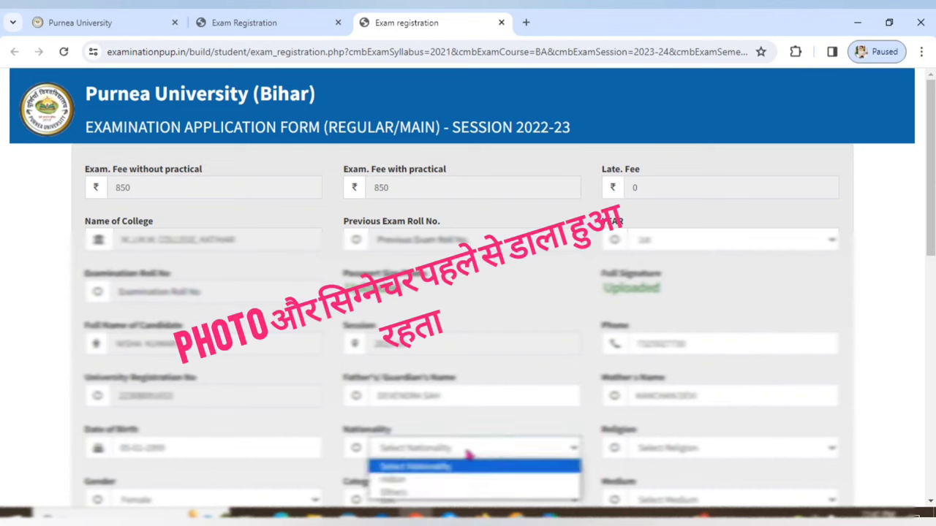
pyautogui.click(442, 479)
pyautogui.click(730, 454)
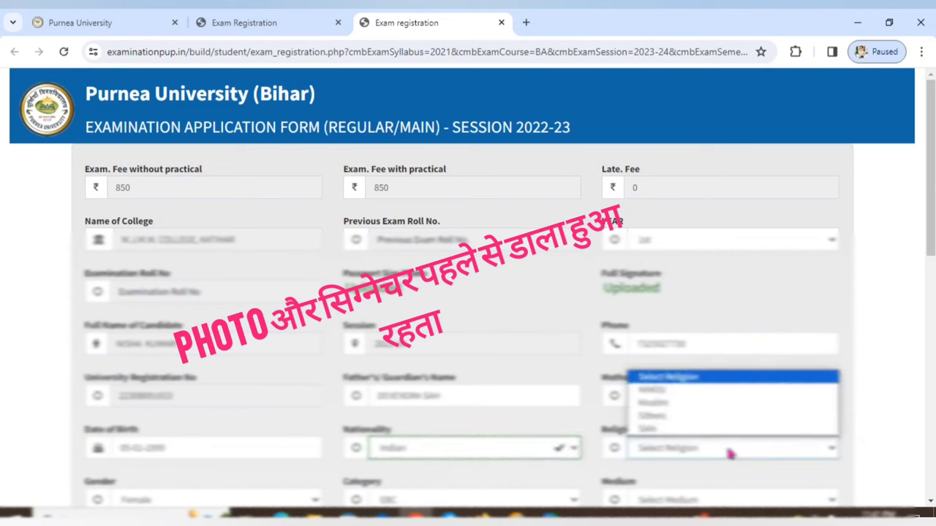
pyautogui.click(681, 394)
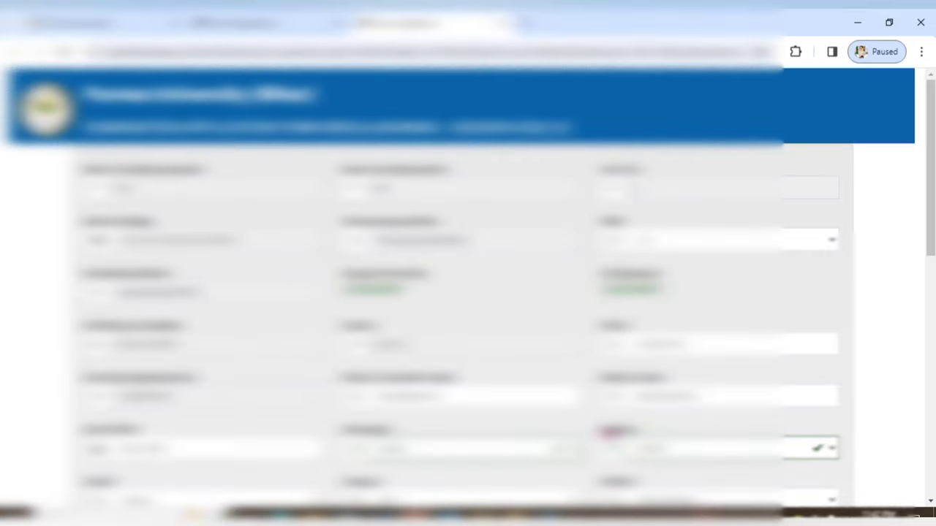
# Step: Select EBC as the candidate's category and Hindi as the medium
pyautogui.scroll(-2, 609, 434)
pyautogui.scroll(-1, 607, 424)
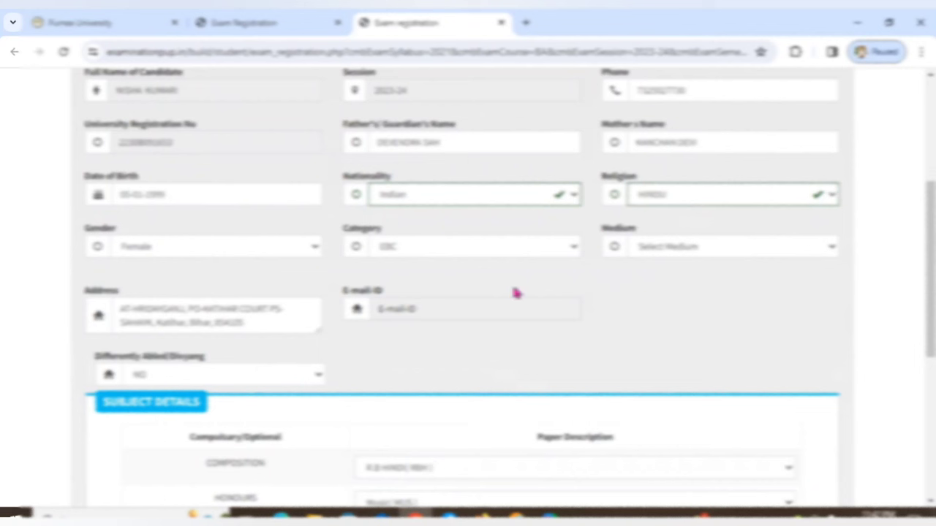
pyautogui.click(704, 245)
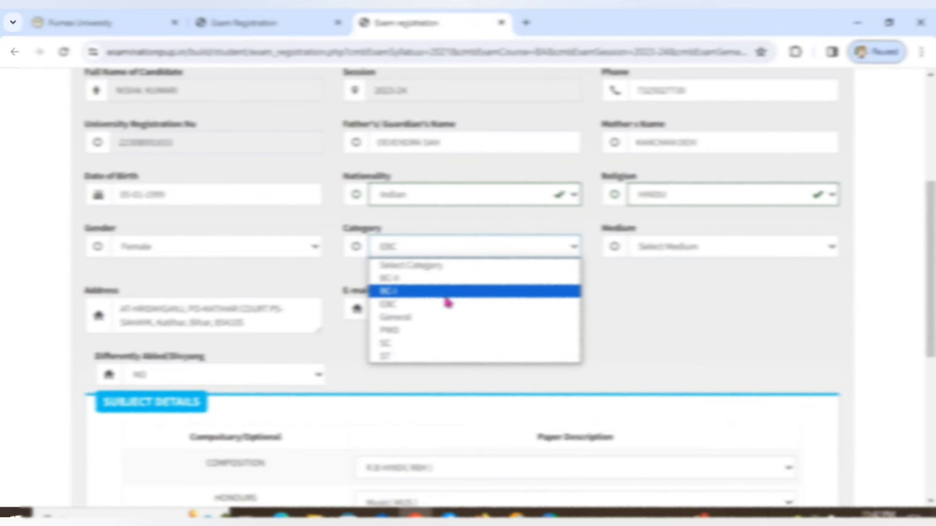
pyautogui.click(446, 304)
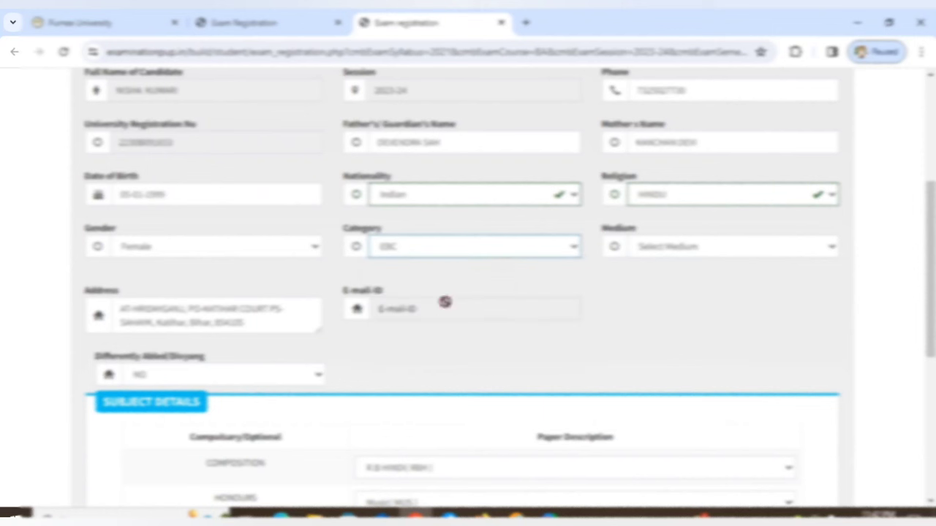
pyautogui.click(722, 250)
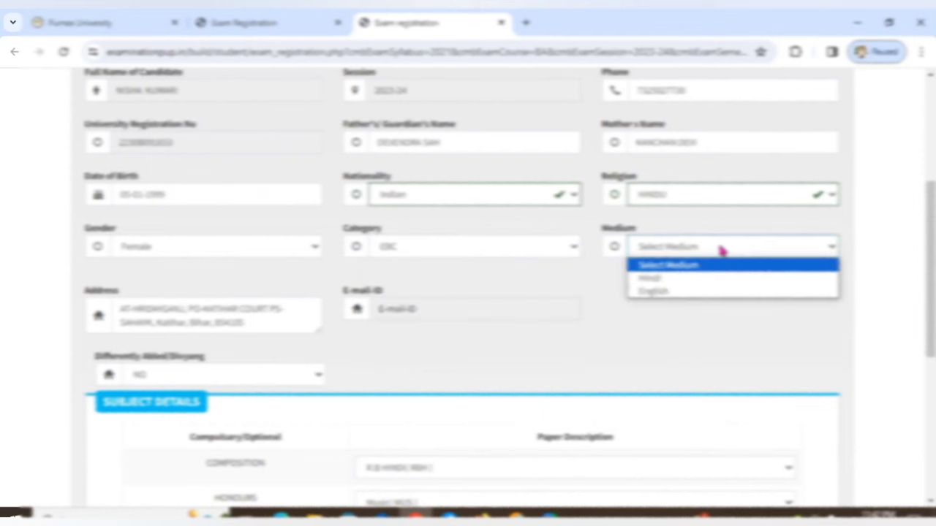
pyautogui.click(662, 278)
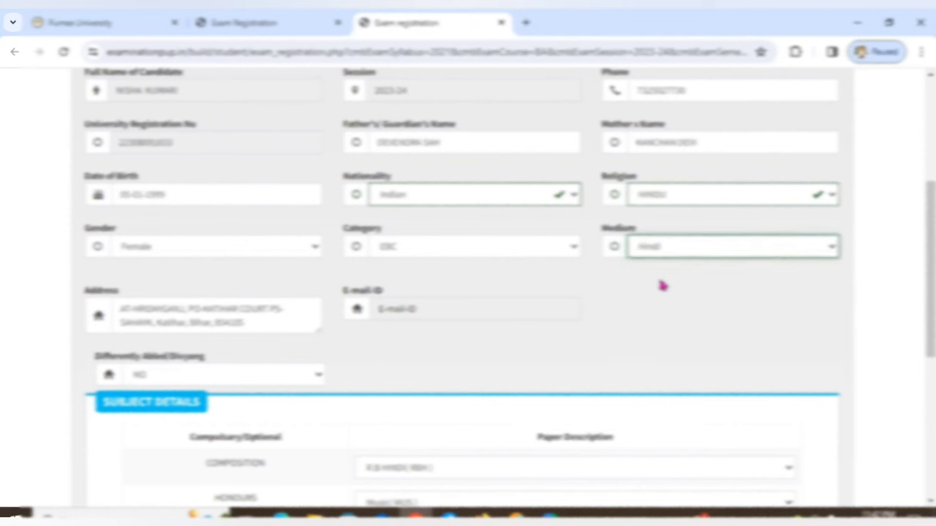
# Step: Select Female as the candidate's gender and review the papers in Subject Details
pyautogui.click(282, 251)
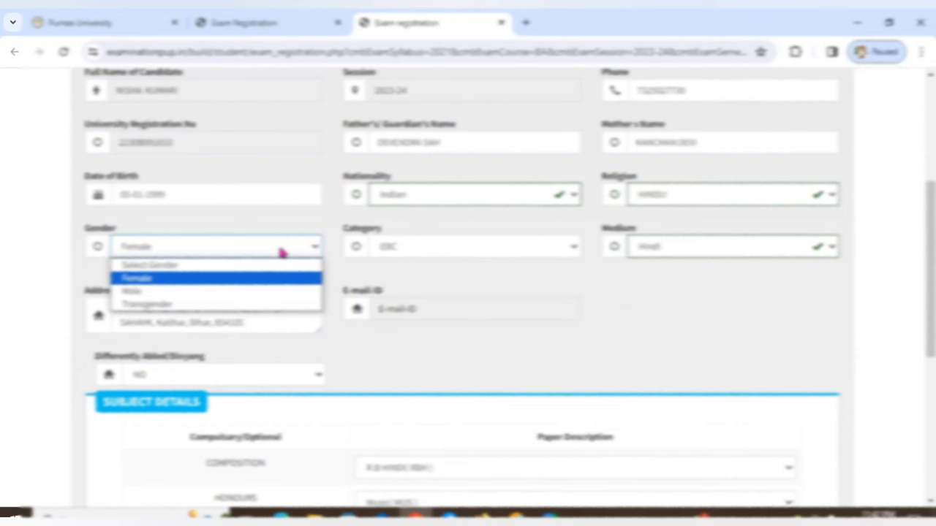
pyautogui.click(257, 280)
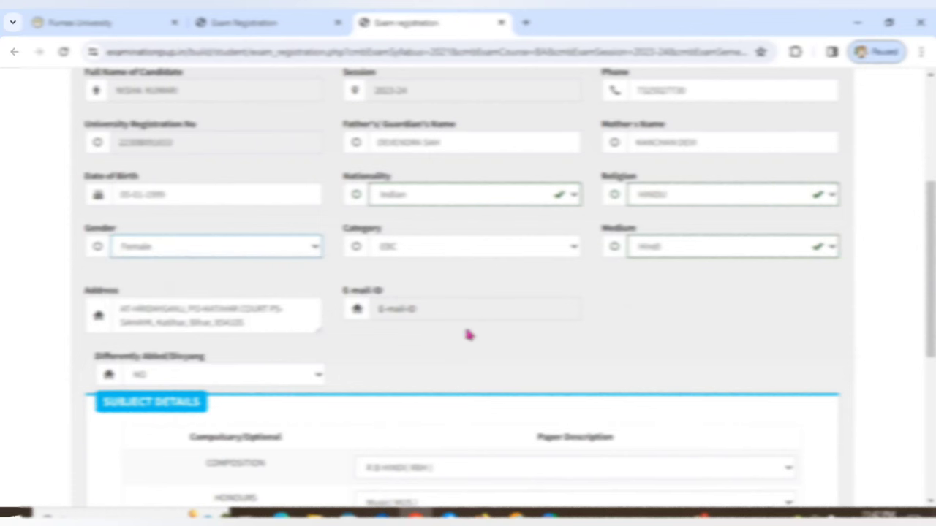
pyautogui.scroll(-3, 467, 333)
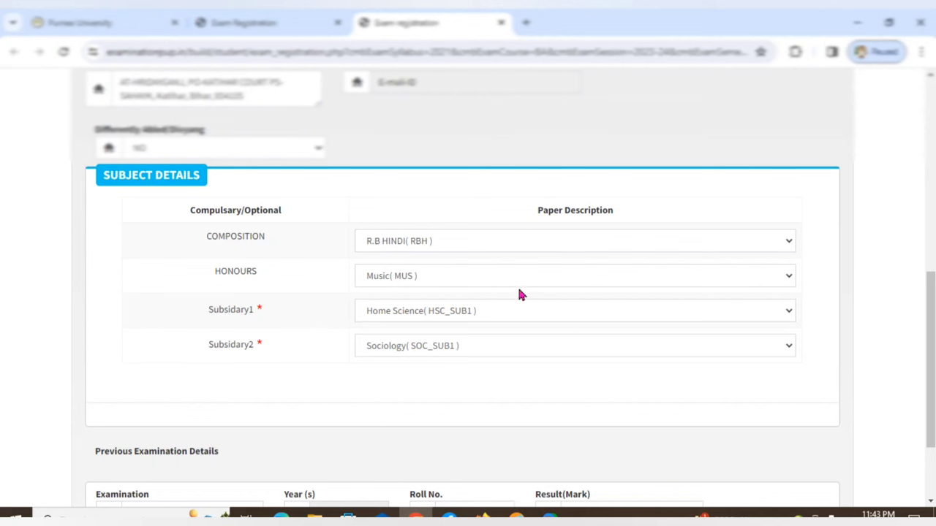
# Step: Check the paper options offered for Composition, Honours and Subsidiary 1, keeping Home Science (HSC_SUB1) as Subsidiary 1
pyautogui.click(499, 245)
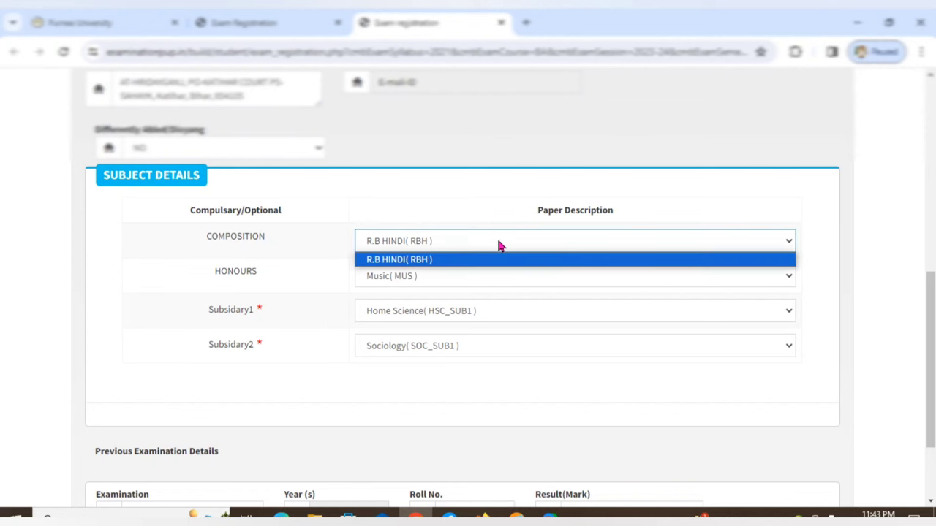
pyautogui.click(500, 245)
pyautogui.click(499, 246)
pyautogui.click(493, 285)
pyautogui.click(492, 285)
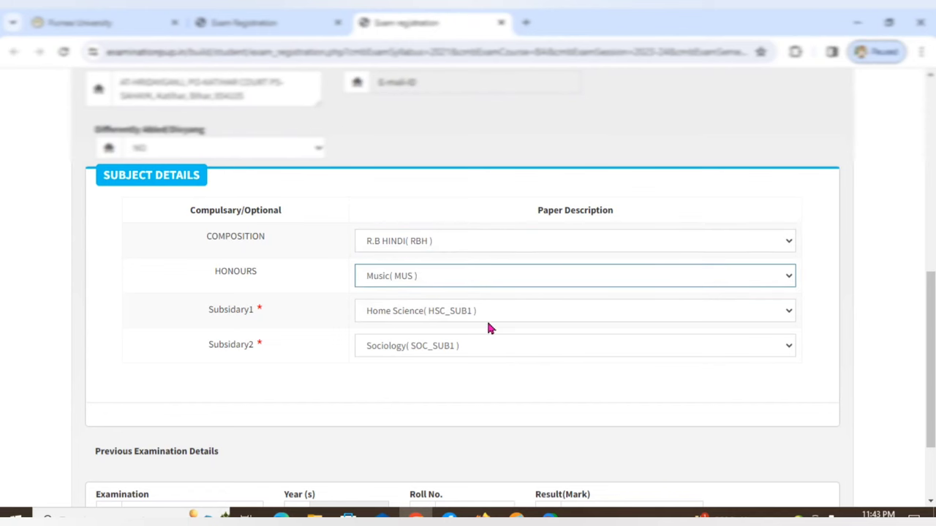
pyautogui.click(487, 318)
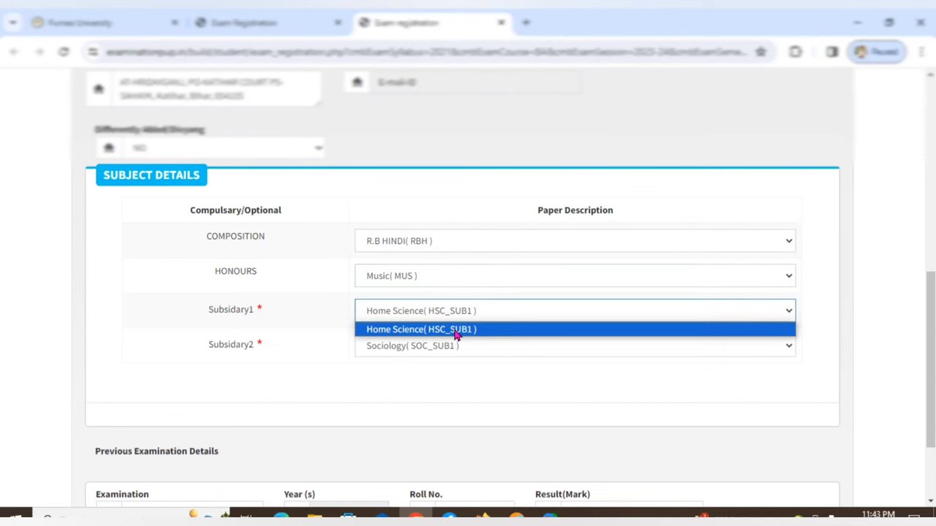
pyautogui.click(456, 330)
# Step: In Previous Examination Details, set the examination to 12th and the year to 2022
pyautogui.scroll(-2, 334, 351)
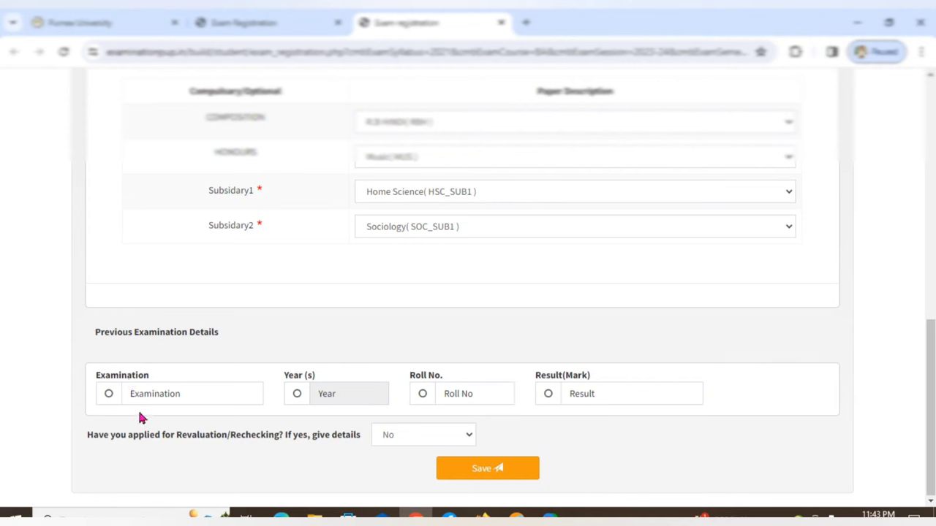
pyautogui.click(151, 393)
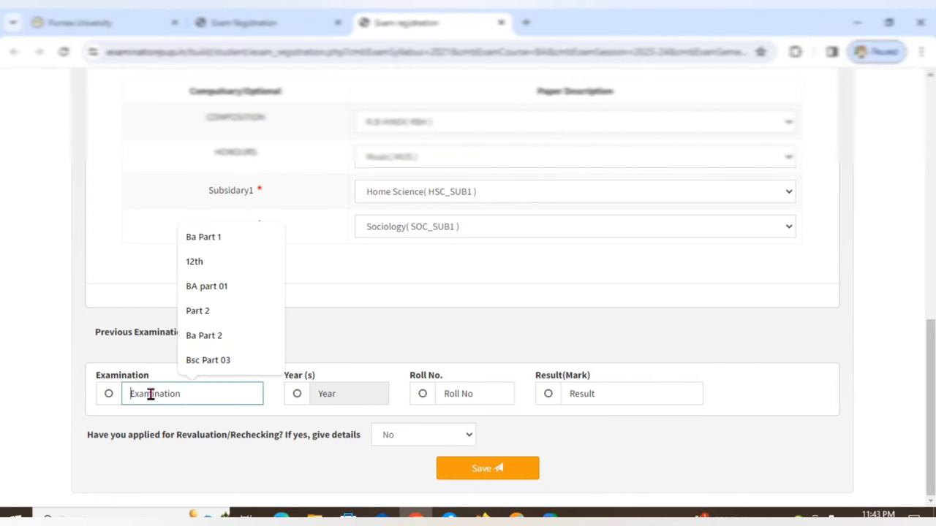
pyautogui.click(207, 262)
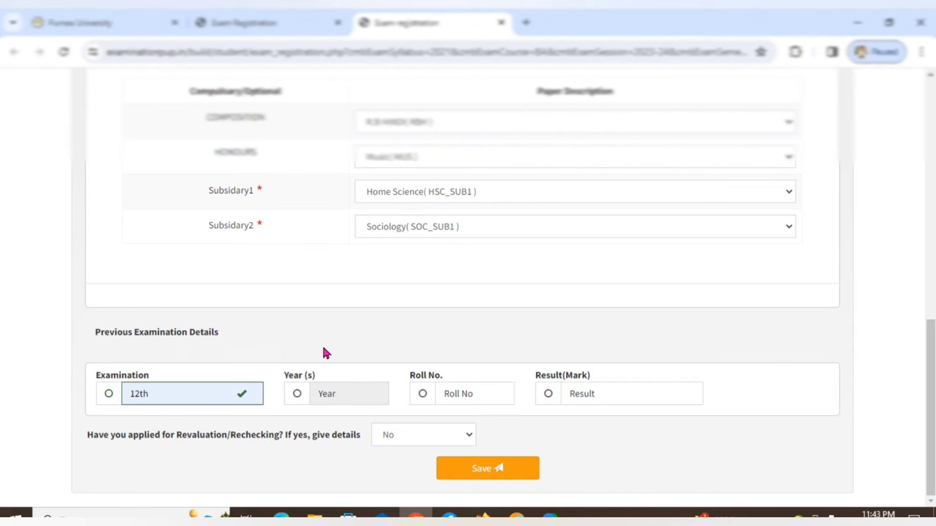
pyautogui.click(343, 383)
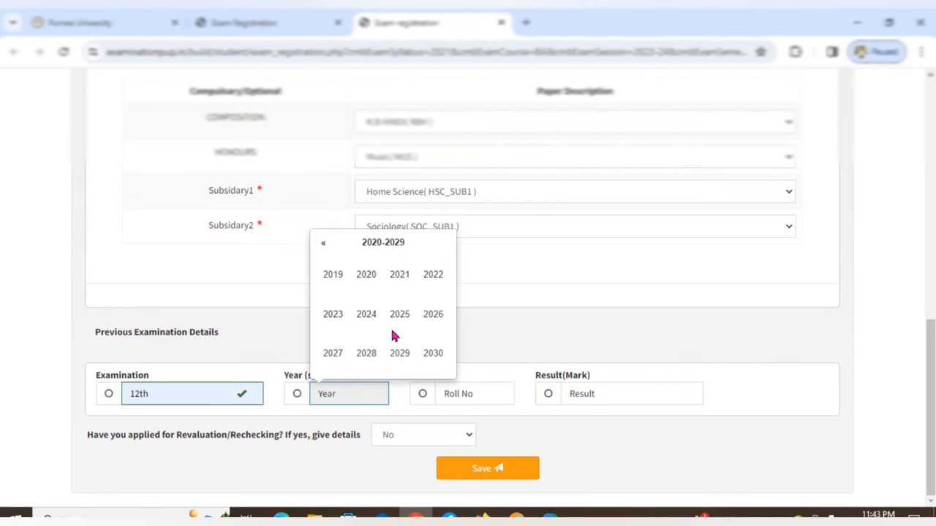
pyautogui.click(427, 293)
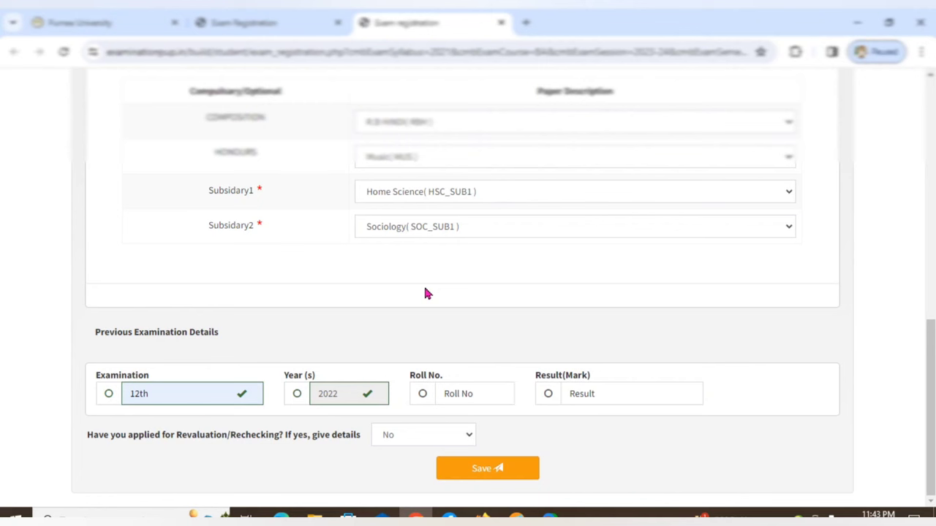
# Step: Enter the student's roll number for the previous examination and a result mark of 323
pyautogui.click(476, 387)
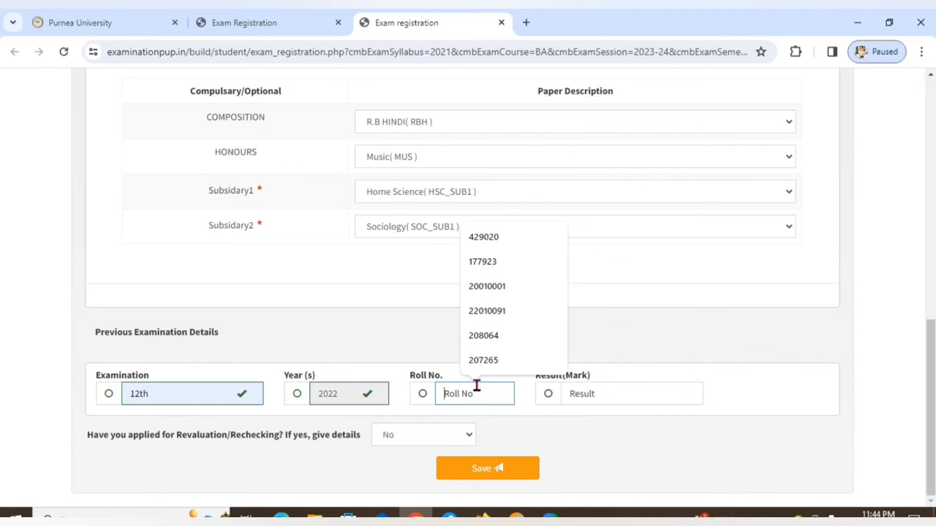
pyautogui.click(498, 289)
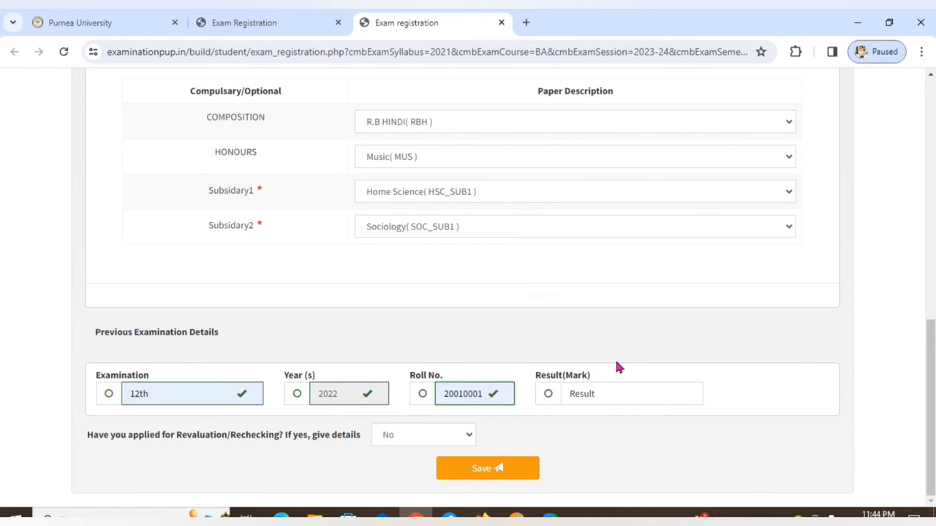
pyautogui.click(614, 393)
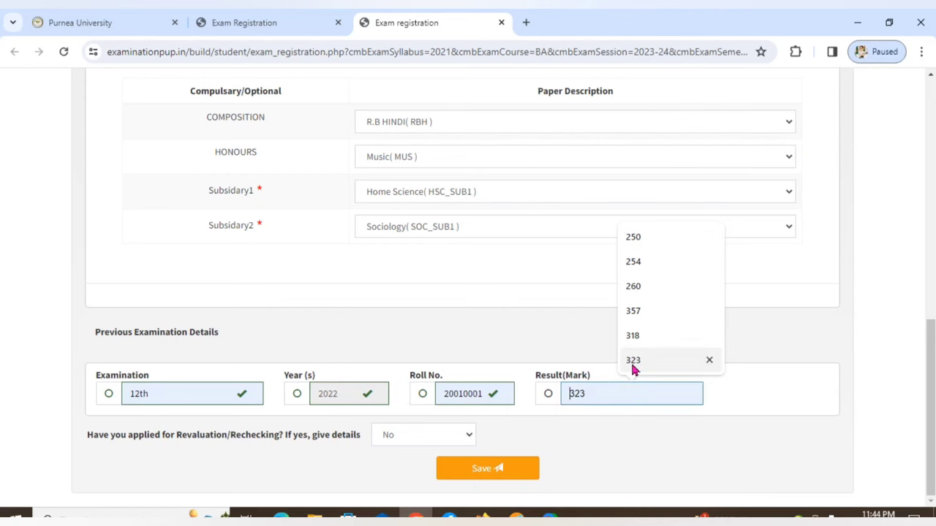
pyautogui.click(633, 360)
pyautogui.click(619, 353)
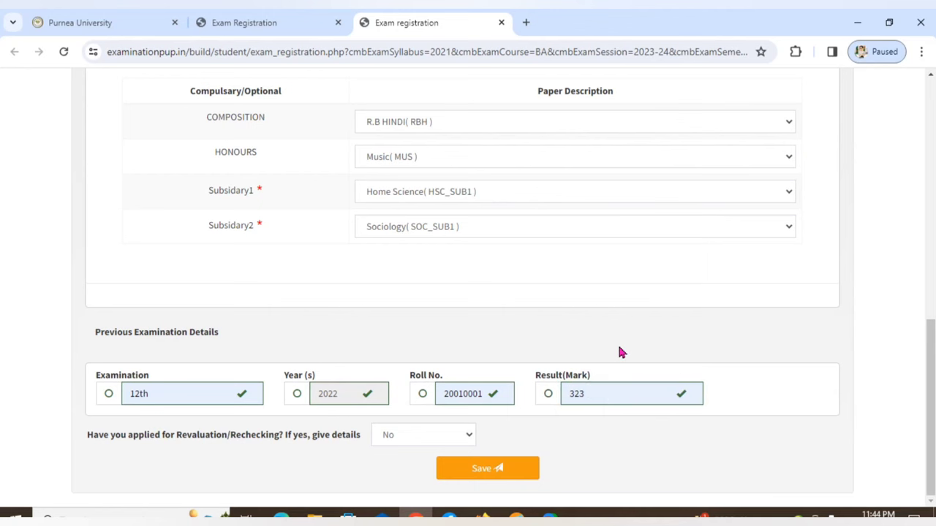
# Step: Save the completed examination application form and confirm the final save
pyautogui.click(481, 470)
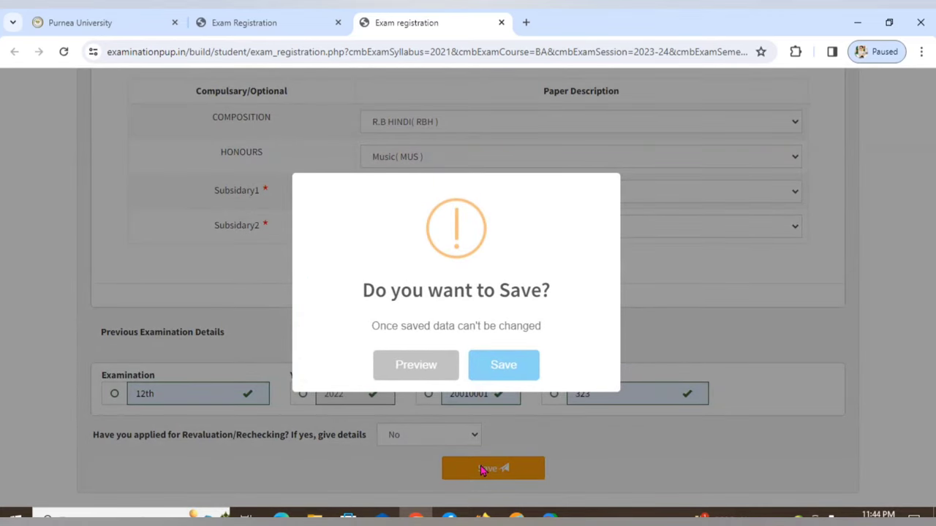
pyautogui.click(503, 373)
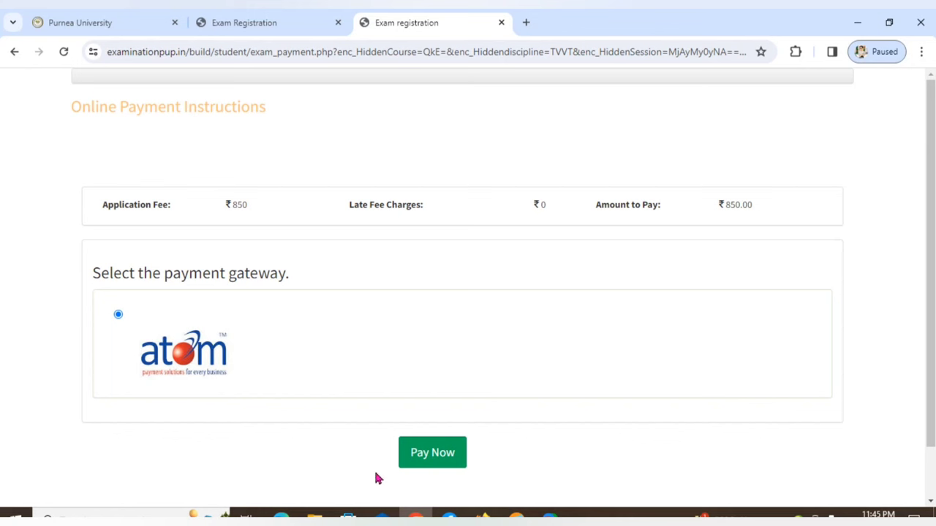
# Step: Proceed to online payment through the Atom gateway and choose Debit Card as the payment mode, ready for entering the card number
pyautogui.click(447, 454)
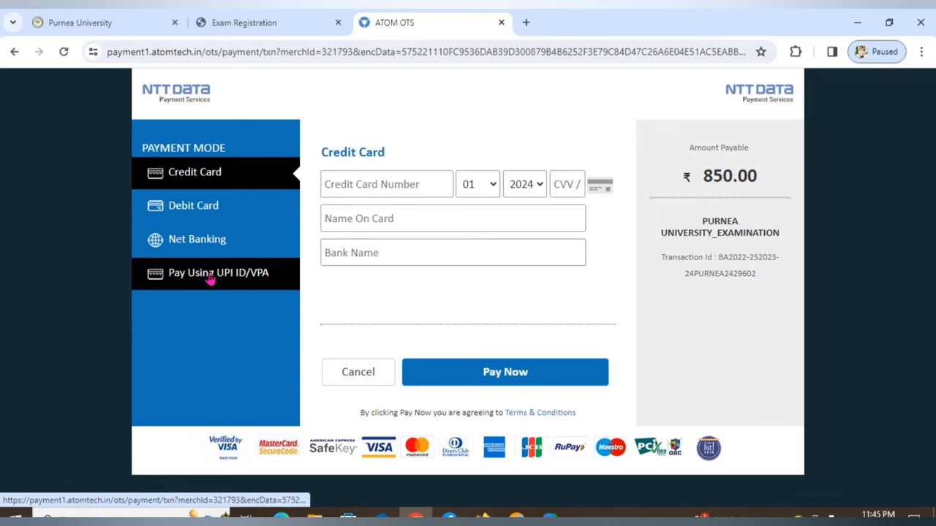
pyautogui.click(207, 207)
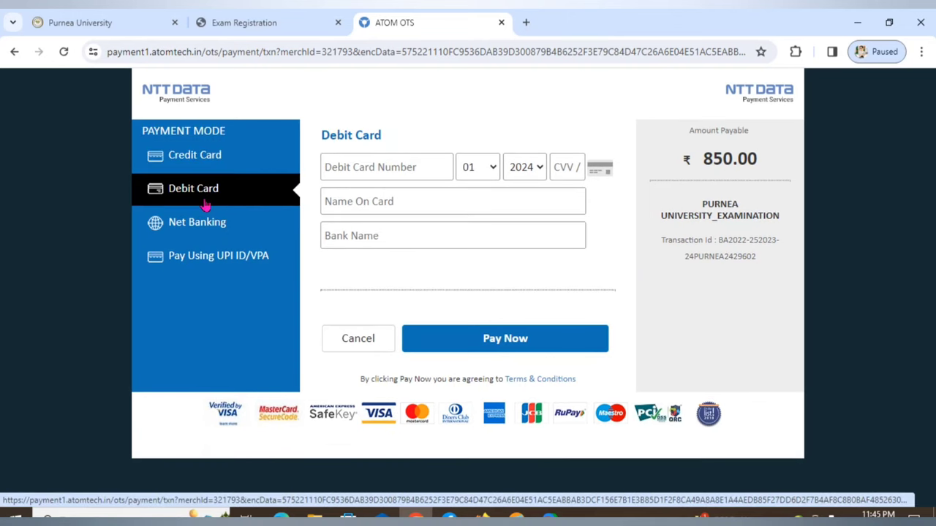
pyautogui.click(370, 170)
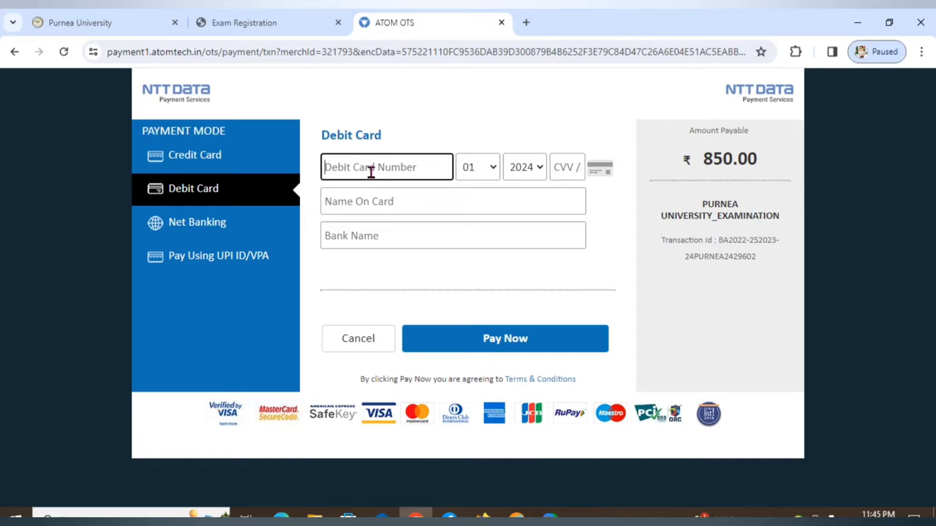